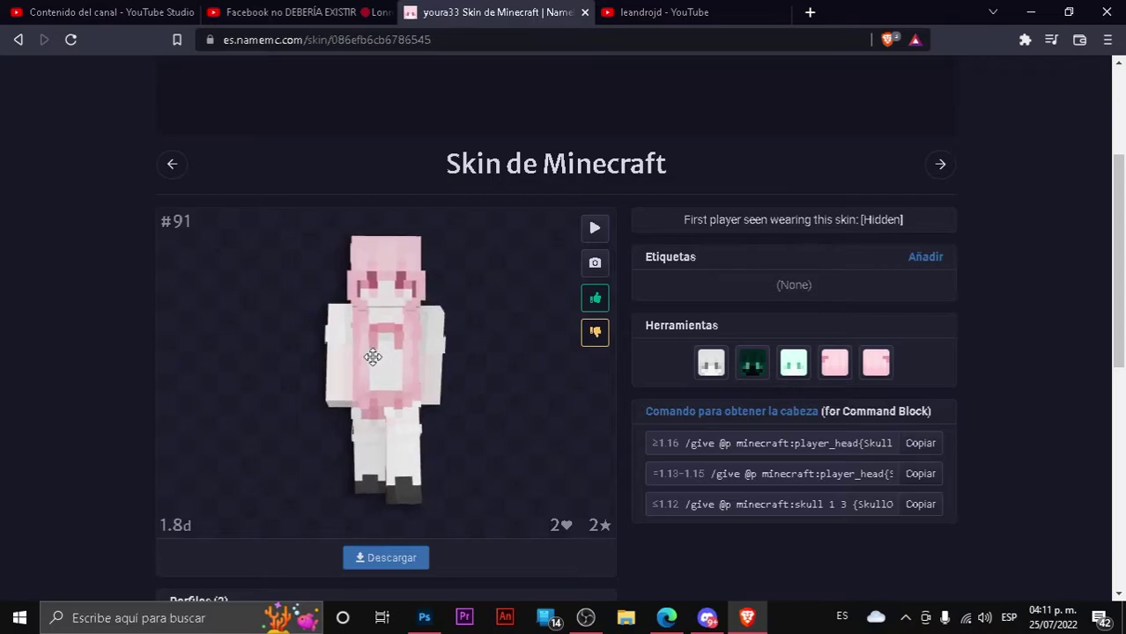
# Pose the Minecraft skin preview facing front, and paste the page screenshot into the blank 1280 x 720 px document in Photoshop.
pyautogui.moveTo(371, 363); pyautogui.dragTo(292, 401)
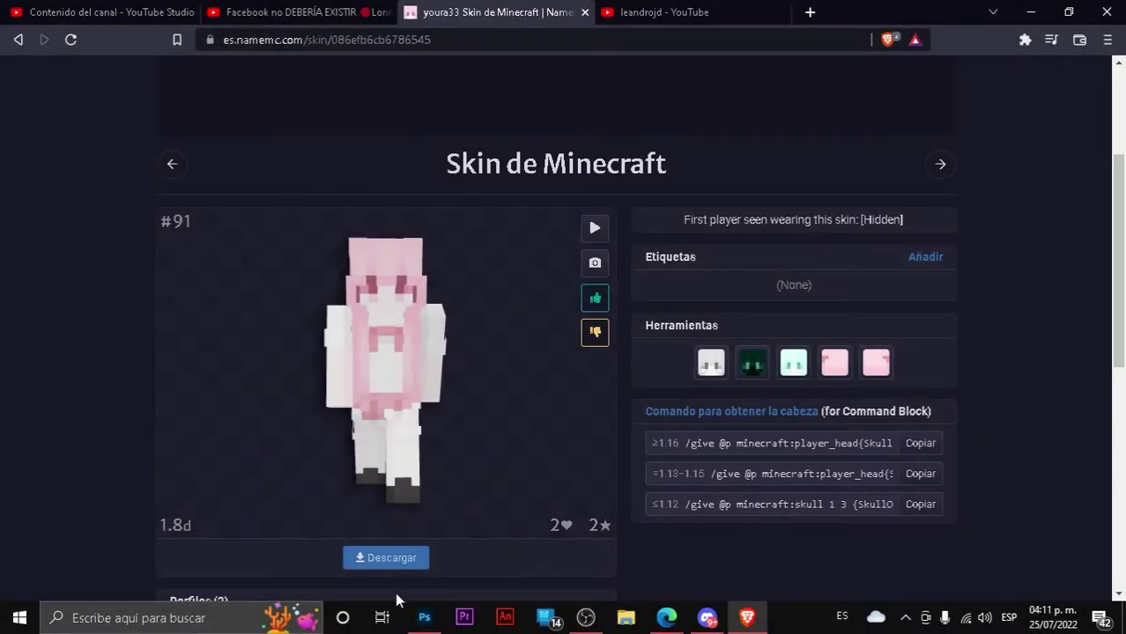
pyautogui.click(585, 618)
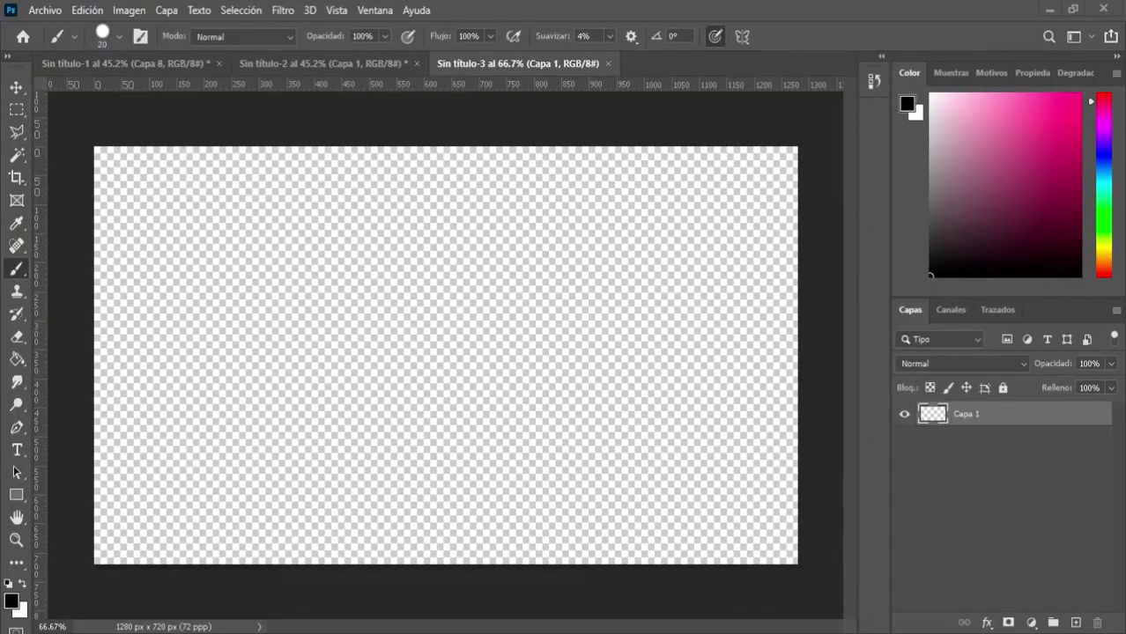
pyautogui.hotkey('ctrl', 'v')
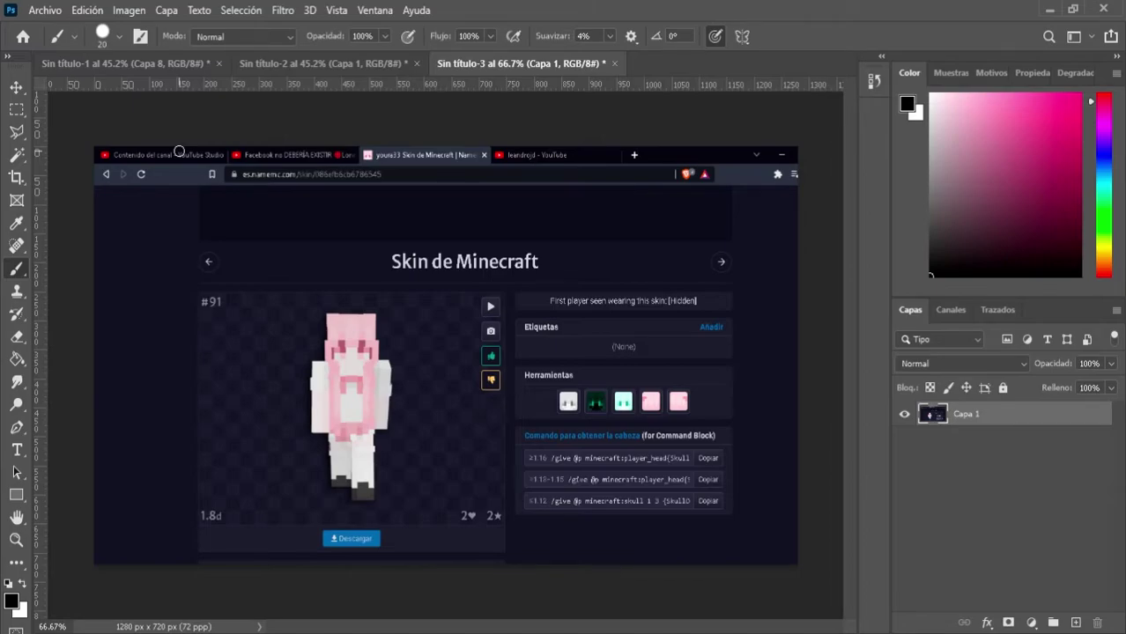
# Copy the skin figure's area from the pasted screenshot onto its own layer and delete the full screenshot layer.
pyautogui.click(16, 109)
pyautogui.moveTo(236, 290)
pyautogui.mouseDown()
pyautogui.moveTo(455, 511)
pyautogui.moveTo(476, 508)
pyautogui.mouseUp()
pyautogui.hotkey('ctrl', 'j')
pyautogui.click(906, 442)
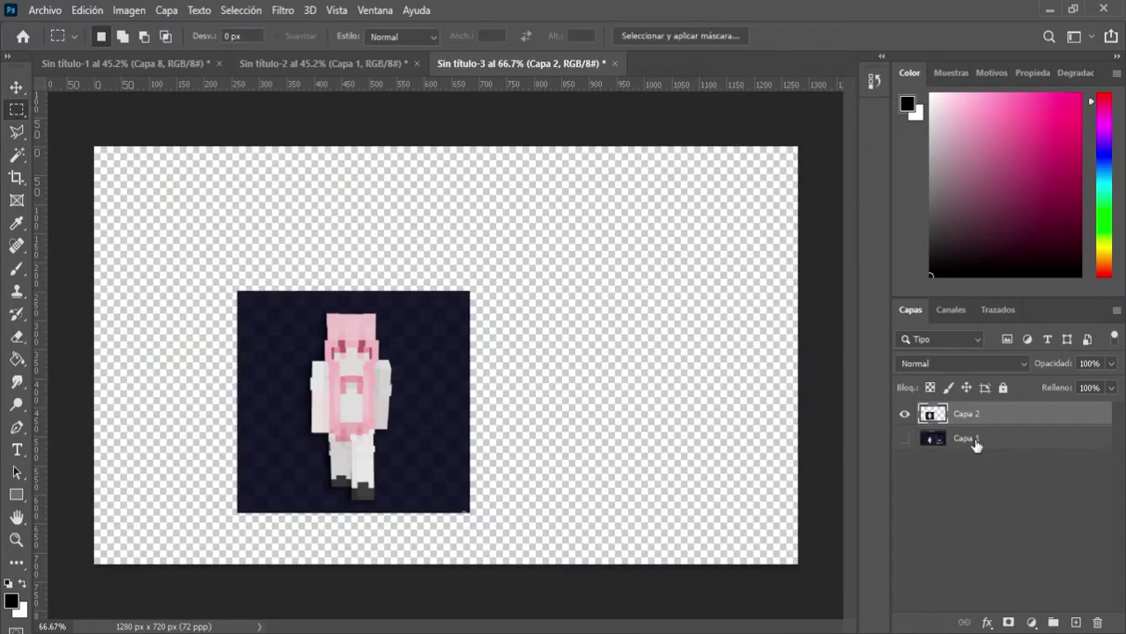
pyautogui.click(974, 441)
pyautogui.moveTo(1107, 624); pyautogui.dragTo(1097, 623)
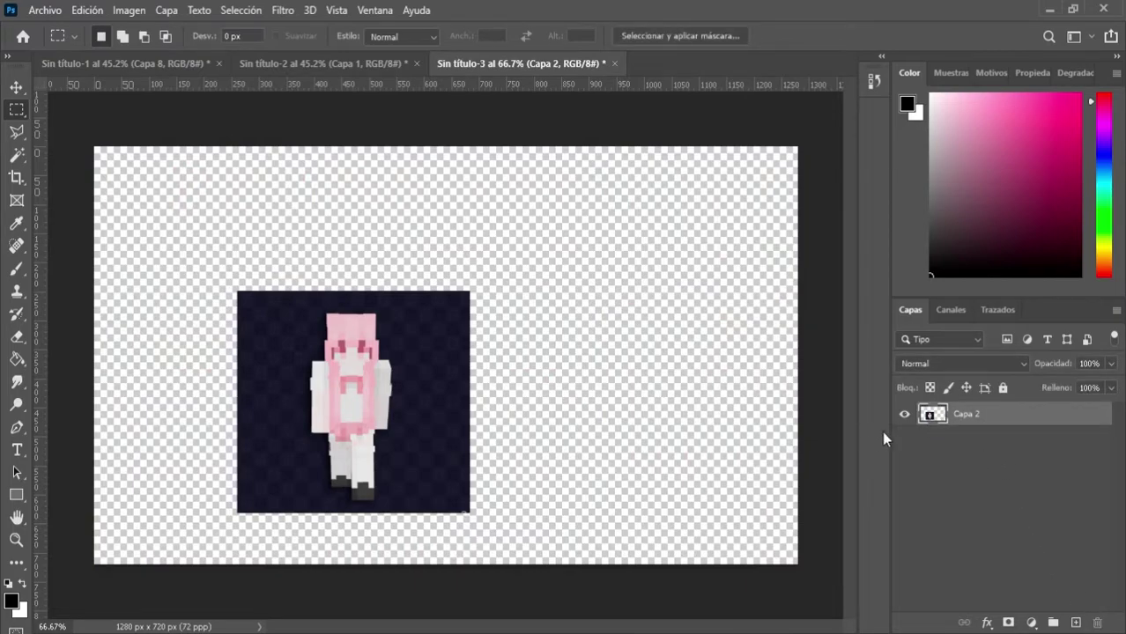
# Scale the skin reference to about 181% and place it over the left half of the canvas.
pyautogui.hotkey('ctrl', 't')
pyautogui.moveTo(416, 429); pyautogui.dragTo(217, 253)
pyautogui.moveTo(271, 338); pyautogui.dragTo(467, 566)
pyautogui.moveTo(392, 452); pyautogui.dragTo(378, 440)
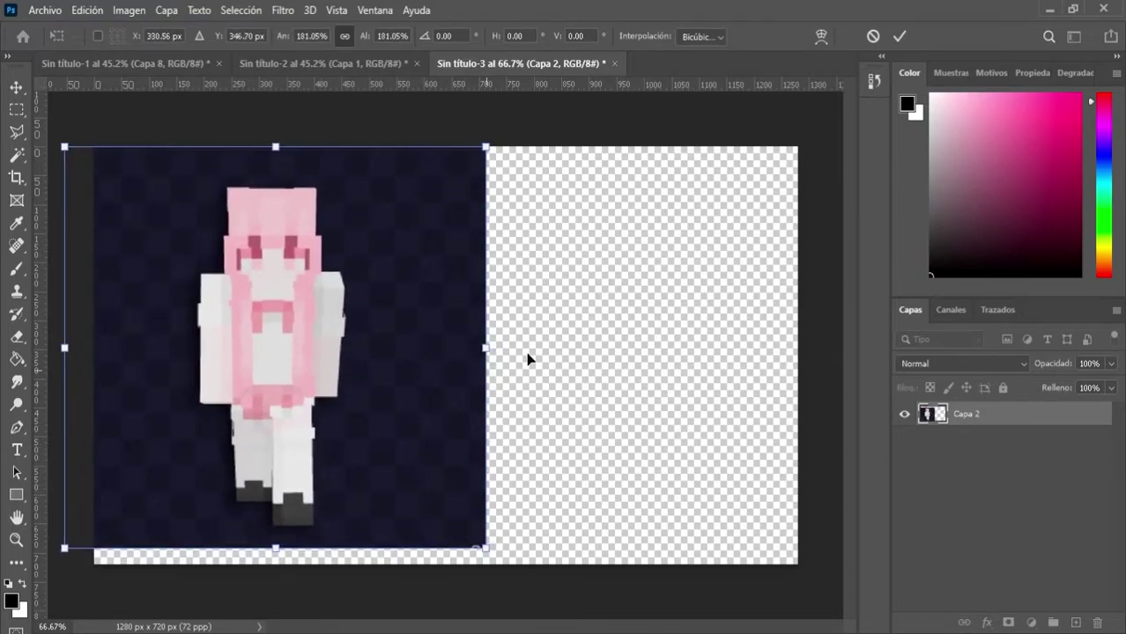
pyautogui.click(898, 36)
# Add a new layer above the reference and set the brush color to bright magenta pink, undoing the black test stroke.
pyautogui.click(1075, 622)
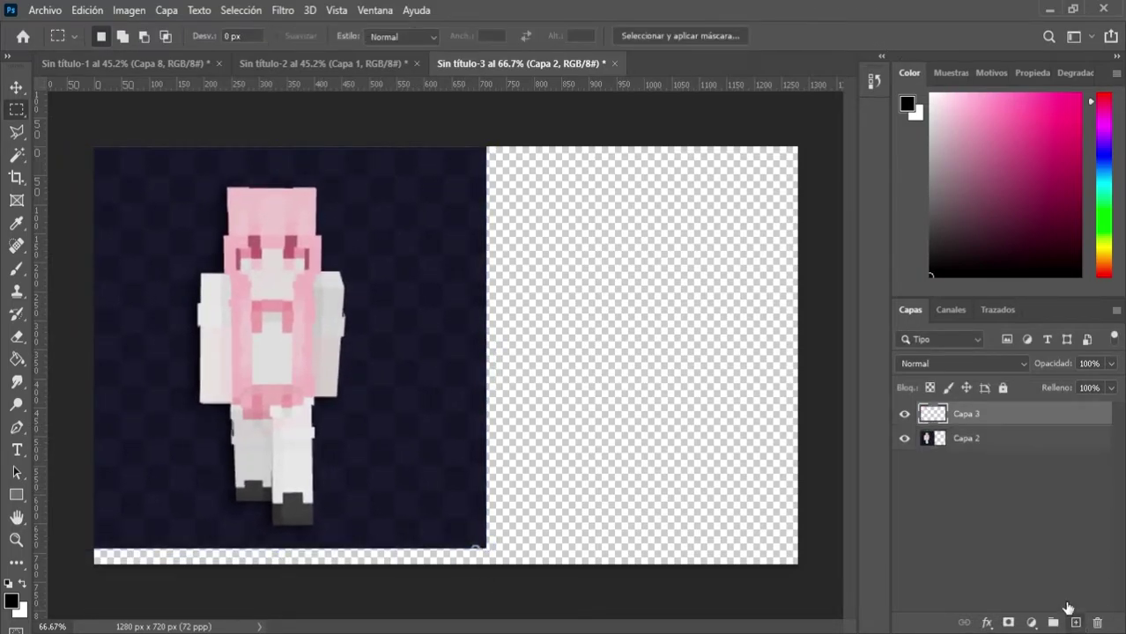
pyautogui.press('b')
pyautogui.moveTo(281, 306); pyautogui.dragTo(285, 378)
pyautogui.moveTo(1068, 221); pyautogui.dragTo(1092, 105)
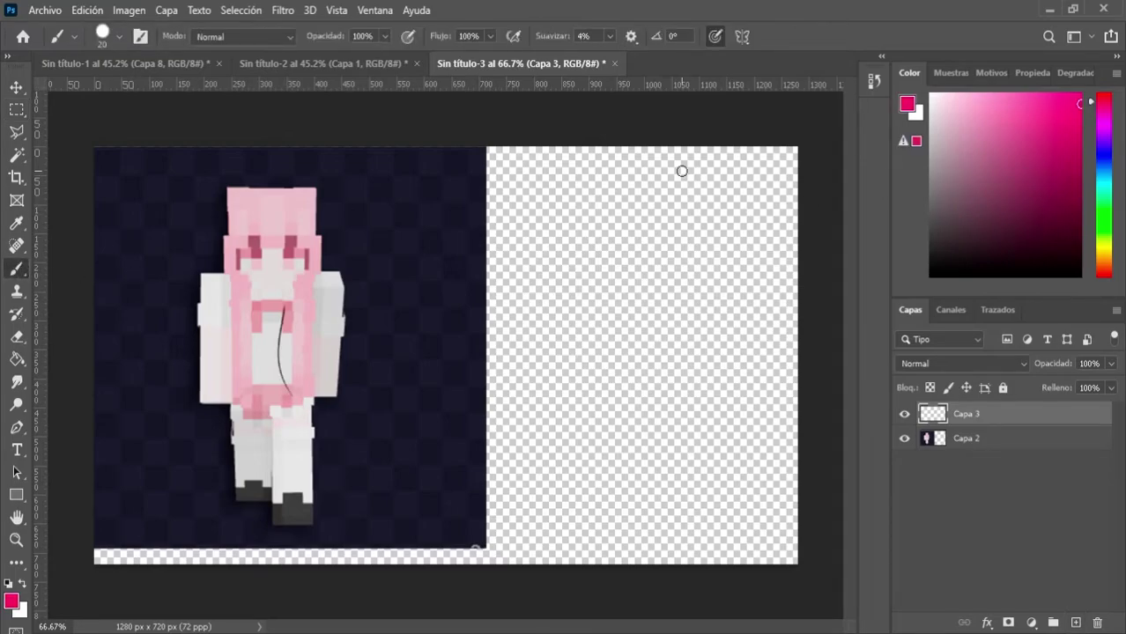
pyautogui.hotkey('ctrl', 'z')
# Mark features of the reference figure with temporary pink strokes, including an arrow pointing at its arm.
pyautogui.moveTo(383, 191)
pyautogui.mouseDown()
pyautogui.moveTo(384, 309)
pyautogui.moveTo(359, 357)
pyautogui.mouseUp()
pyautogui.hotkey('ctrl', 'z')
pyautogui.hotkey('ctrl', 'z')
pyautogui.moveTo(362, 276); pyautogui.dragTo(382, 302)
pyautogui.hotkey('ctrl', 'z')
pyautogui.hotkey('ctrl', 'z')
pyautogui.moveTo(275, 326)
pyautogui.mouseDown()
pyautogui.moveTo(274, 270)
pyautogui.moveTo(282, 294)
pyautogui.mouseUp()
pyautogui.hotkey('ctrl', 'z')
pyautogui.hotkey('ctrl', 'z')
pyautogui.moveTo(358, 451)
pyautogui.mouseDown()
pyautogui.moveTo(325, 484)
pyautogui.moveTo(311, 443)
pyautogui.moveTo(335, 481)
pyautogui.mouseUp()
pyautogui.hotkey('ctrl', 'z')
pyautogui.hotkey('ctrl', 'z')
pyautogui.hotkey('ctrl', 'z')
pyautogui.moveTo(395, 306)
pyautogui.mouseDown()
pyautogui.moveTo(348, 332)
pyautogui.moveTo(365, 340)
pyautogui.moveTo(352, 402)
pyautogui.mouseUp()
pyautogui.hotkey('ctrl', 'z')
pyautogui.moveTo(364, 342); pyautogui.dragTo(350, 352)
pyautogui.moveTo(342, 399); pyautogui.dragTo(357, 401)
pyautogui.hotkey('ctrl', 'z')
pyautogui.hotkey('ctrl', 'z')
pyautogui.hotkey('ctrl', 'z')
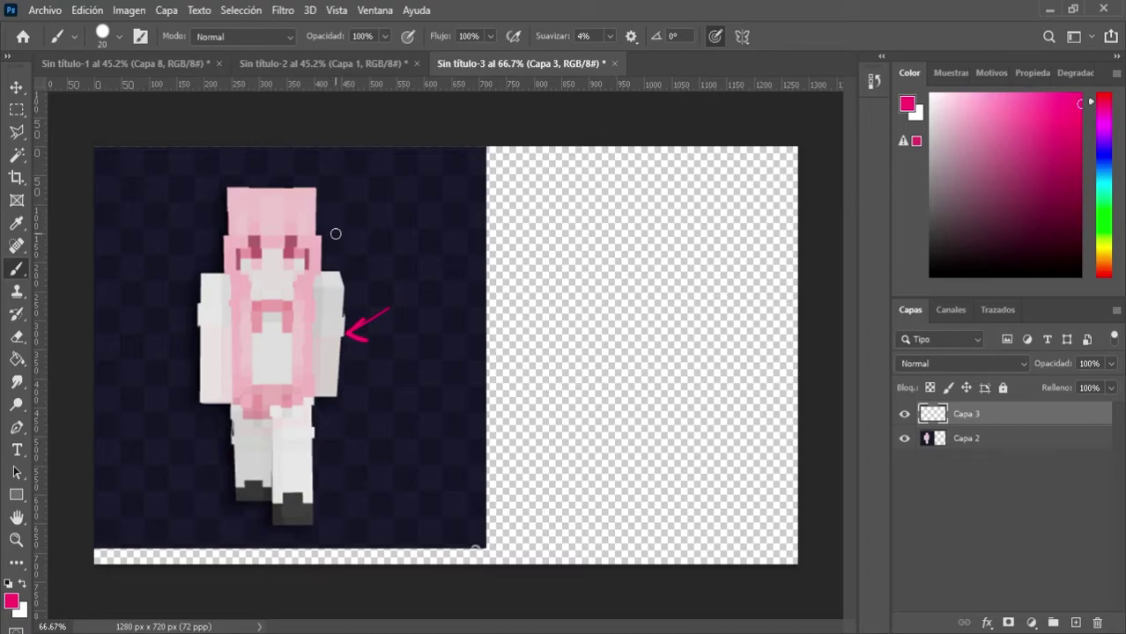
# Try a vertical line beside the figure and short marks at its waist, and undo all the test marks.
pyautogui.moveTo(331, 196)
pyautogui.mouseDown()
pyautogui.moveTo(330, 405)
pyautogui.moveTo(351, 411)
pyautogui.mouseUp()
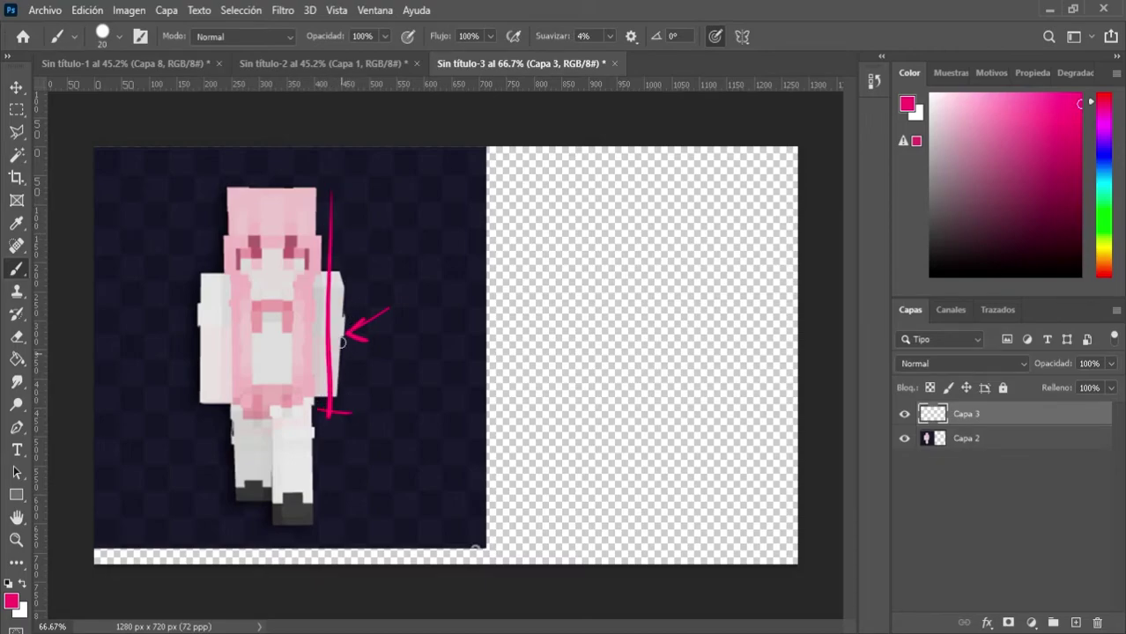
pyautogui.hotkey('ctrl', 'z')
pyautogui.hotkey('ctrl', 'z')
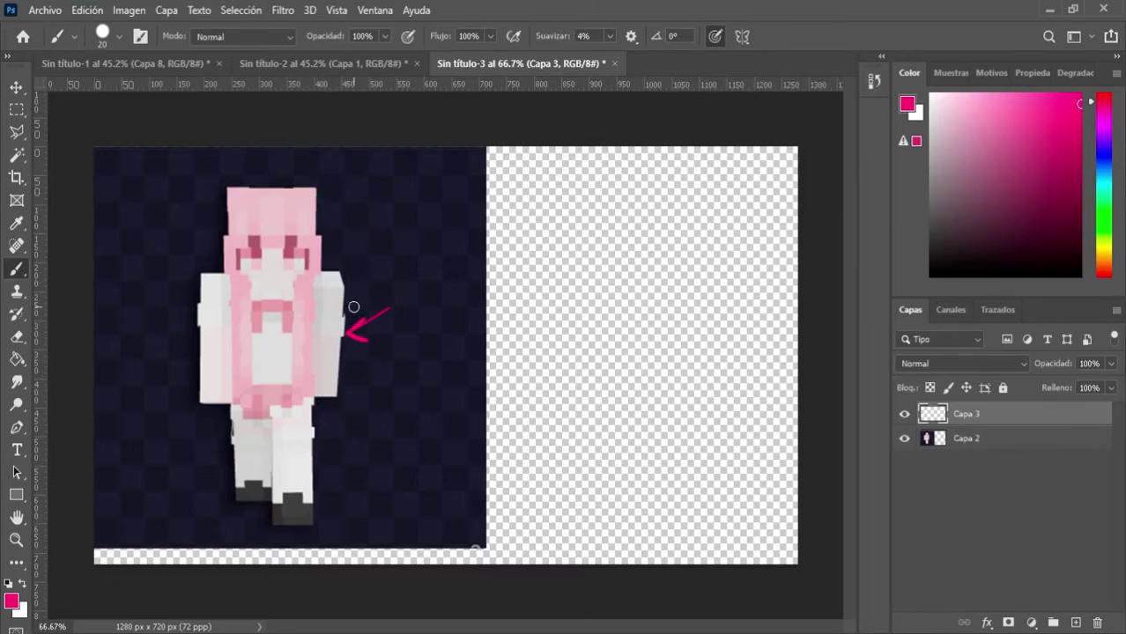
pyautogui.moveTo(281, 418)
pyautogui.mouseDown()
pyautogui.moveTo(329, 465)
pyautogui.moveTo(324, 435)
pyautogui.mouseUp()
pyautogui.moveTo(286, 421); pyautogui.dragTo(297, 463)
pyautogui.hotkey('ctrl', 'z')
pyautogui.hotkey('ctrl', 'z')
pyautogui.hotkey('ctrl', 'z')
pyautogui.hotkey('ctrl', 'z')
# Sketch the lower curve of a large round head on the empty right half of the canvas.
pyautogui.moveTo(576, 222); pyautogui.dragTo(615, 317)
pyautogui.hotkey('ctrl', 'z')
pyautogui.moveTo(557, 227); pyautogui.dragTo(601, 337)
pyautogui.hotkey('ctrl', 'z')
pyautogui.moveTo(549, 208)
pyautogui.mouseDown()
pyautogui.moveTo(617, 334)
pyautogui.moveTo(602, 333)
pyautogui.moveTo(650, 334)
pyautogui.moveTo(723, 282)
pyautogui.mouseUp()
pyautogui.hotkey('ctrl', 'z')
pyautogui.moveTo(653, 333)
pyautogui.mouseDown()
pyautogui.moveTo(710, 289)
pyautogui.moveTo(707, 264)
pyautogui.mouseUp()
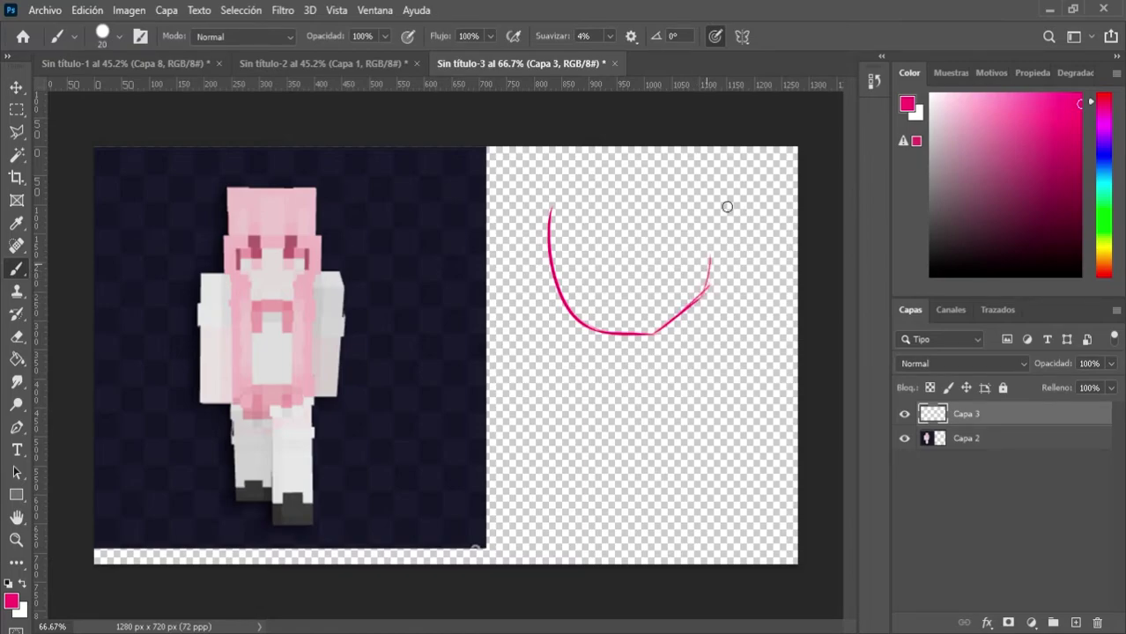
# Close the head outline with a curved side stroke and overlapping strokes across the crown.
pyautogui.moveTo(704, 187); pyautogui.dragTo(710, 275)
pyautogui.hotkey('ctrl', 'z')
pyautogui.moveTo(545, 217)
pyautogui.mouseDown()
pyautogui.moveTo(654, 170)
pyautogui.moveTo(615, 204)
pyautogui.moveTo(609, 178)
pyautogui.moveTo(685, 188)
pyautogui.mouseUp()
pyautogui.hotkey('ctrl', 'z')
pyautogui.moveTo(608, 178)
pyautogui.mouseDown()
pyautogui.moveTo(707, 203)
pyautogui.moveTo(588, 173)
pyautogui.moveTo(566, 187)
pyautogui.moveTo(609, 159)
pyautogui.mouseUp()
pyautogui.hotkey('ctrl', 'z')
pyautogui.moveTo(570, 196); pyautogui.dragTo(588, 173)
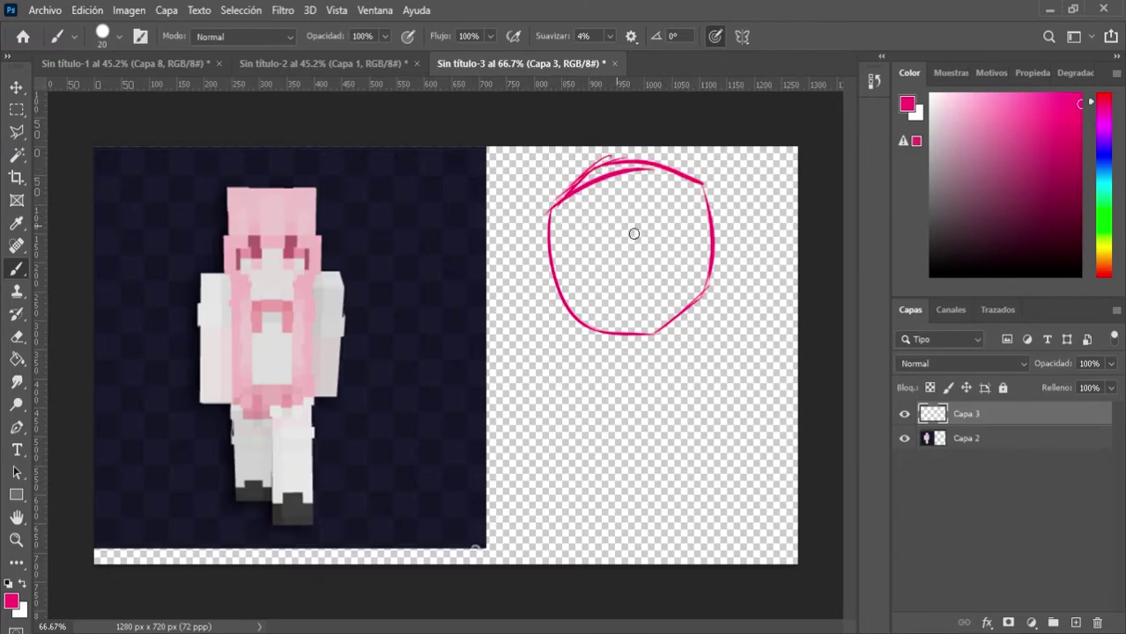
# Sketch both sides of the neck below the head with short curved strokes.
pyautogui.moveTo(678, 306); pyautogui.dragTo(702, 352)
pyautogui.hotkey('ctrl', 'z')
pyautogui.moveTo(682, 315); pyautogui.dragTo(674, 359)
pyautogui.moveTo(613, 331); pyautogui.dragTo(634, 368)
pyautogui.hotkey('ctrl', 'z')
pyautogui.hotkey('ctrl', 'z')
pyautogui.moveTo(684, 309); pyautogui.dragTo(701, 352)
pyautogui.moveTo(610, 336)
pyautogui.mouseDown()
pyautogui.moveTo(629, 385)
pyautogui.moveTo(634, 358)
pyautogui.moveTo(601, 400)
pyautogui.mouseUp()
# Sketch the shoulder lines outward from the neck, with the left one sloping down into the upper arm.
pyautogui.moveTo(689, 332)
pyautogui.mouseDown()
pyautogui.moveTo(749, 349)
pyautogui.moveTo(773, 334)
pyautogui.mouseUp()
pyautogui.hotkey('ctrl', 'z')
pyautogui.moveTo(627, 368)
pyautogui.mouseDown()
pyautogui.moveTo(583, 404)
pyautogui.moveTo(557, 449)
pyautogui.mouseUp()
pyautogui.moveTo(579, 405); pyautogui.dragTo(559, 471)
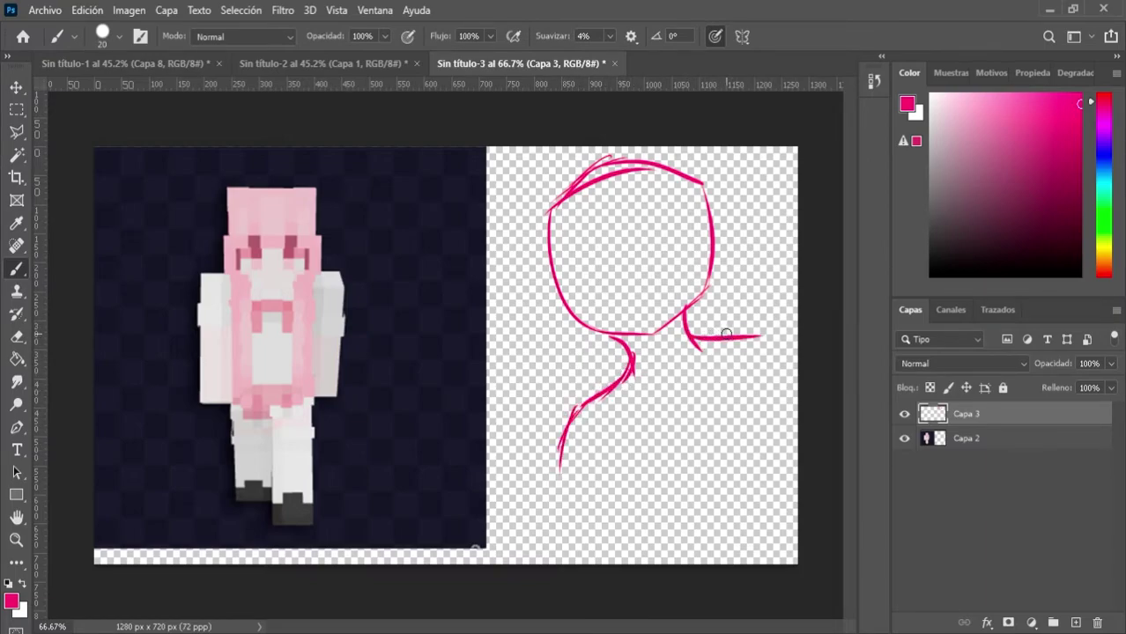
# Rework the right shoulder line so it curves down toward the canvas edge.
pyautogui.moveTo(707, 347)
pyautogui.mouseDown()
pyautogui.moveTo(772, 292)
pyautogui.moveTo(705, 345)
pyautogui.mouseUp()
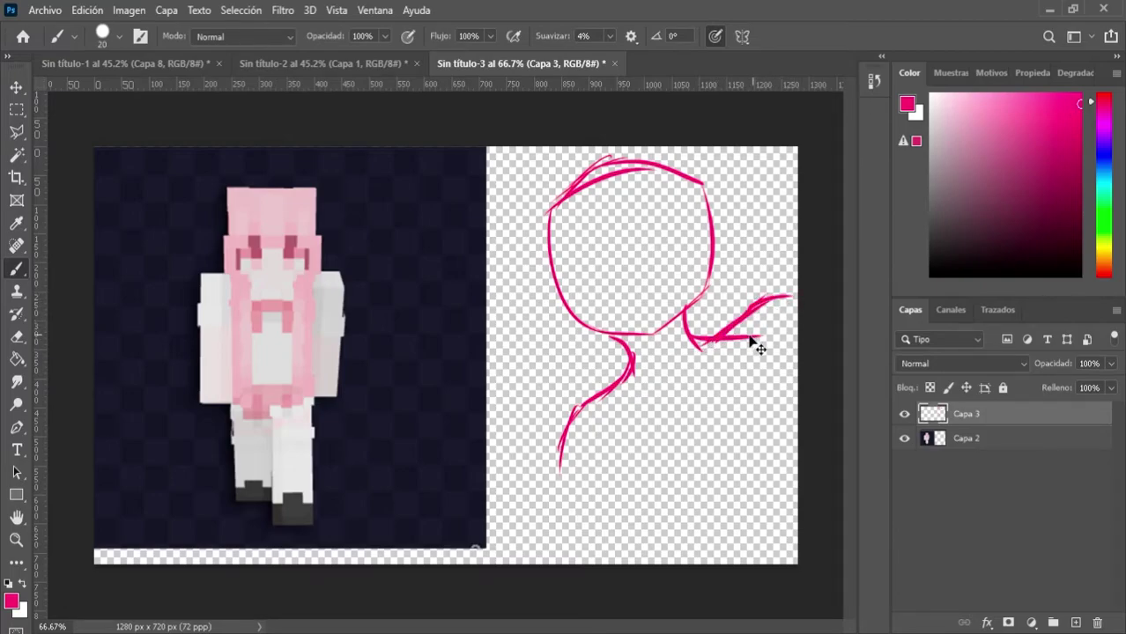
pyautogui.hotkey('ctrl', 'z')
pyautogui.hotkey('ctrl', 'z')
pyautogui.moveTo(743, 338)
pyautogui.mouseDown()
pyautogui.moveTo(807, 372)
pyautogui.moveTo(766, 351)
pyautogui.moveTo(812, 385)
pyautogui.mouseUp()
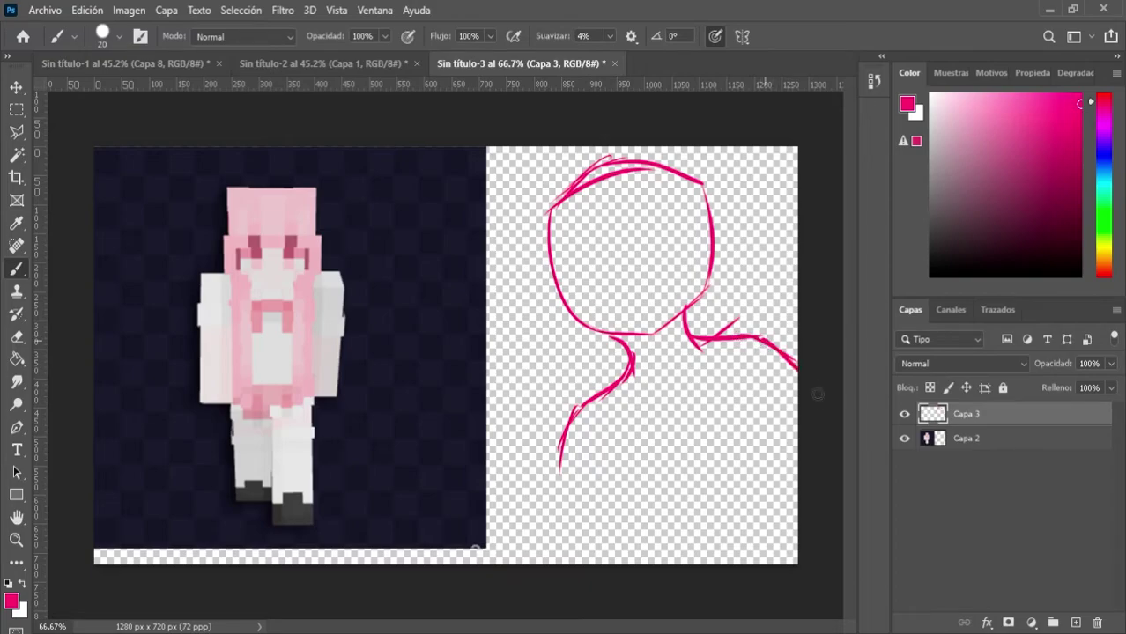
pyautogui.hotkey('ctrl', 'z')
pyautogui.moveTo(725, 343)
pyautogui.mouseDown()
pyautogui.moveTo(786, 355)
pyautogui.moveTo(723, 338)
pyautogui.moveTo(779, 350)
pyautogui.moveTo(749, 347)
pyautogui.moveTo(773, 348)
pyautogui.moveTo(792, 393)
pyautogui.mouseUp()
pyautogui.hotkey('ctrl', 'z')
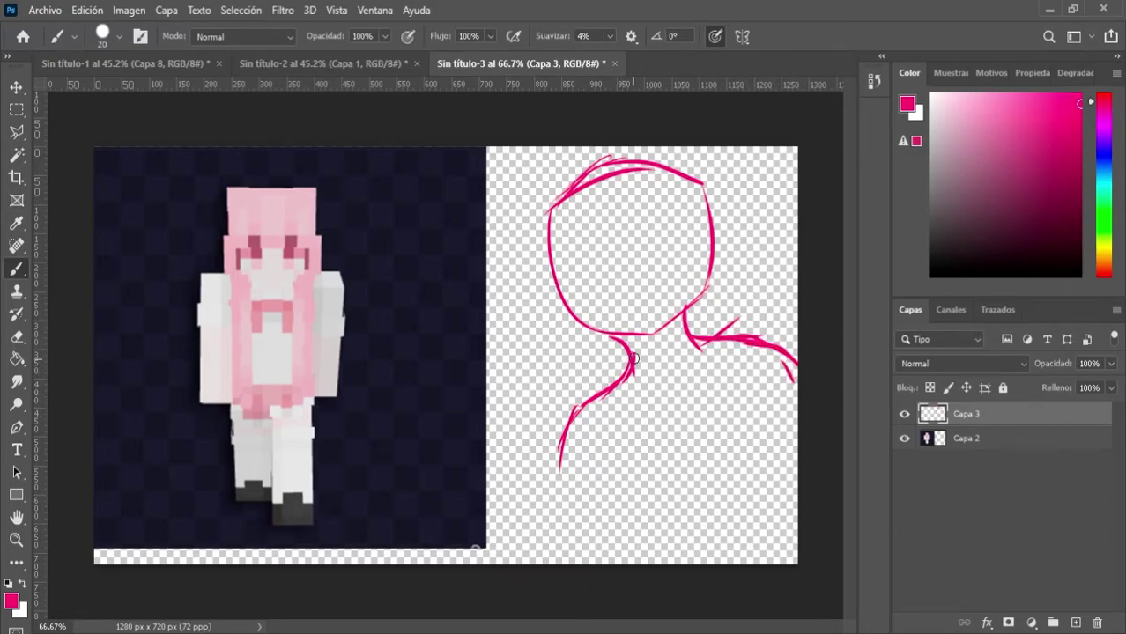
# Erase the rough left shoulder line and redraw it as a cleaner slope turning down into the arm.
pyautogui.press('e')
pyautogui.moveTo(593, 397)
pyautogui.mouseDown()
pyautogui.moveTo(562, 438)
pyautogui.moveTo(624, 378)
pyautogui.moveTo(565, 422)
pyautogui.moveTo(562, 481)
pyautogui.mouseUp()
pyautogui.press('b')
pyautogui.moveTo(577, 416); pyautogui.dragTo(571, 507)
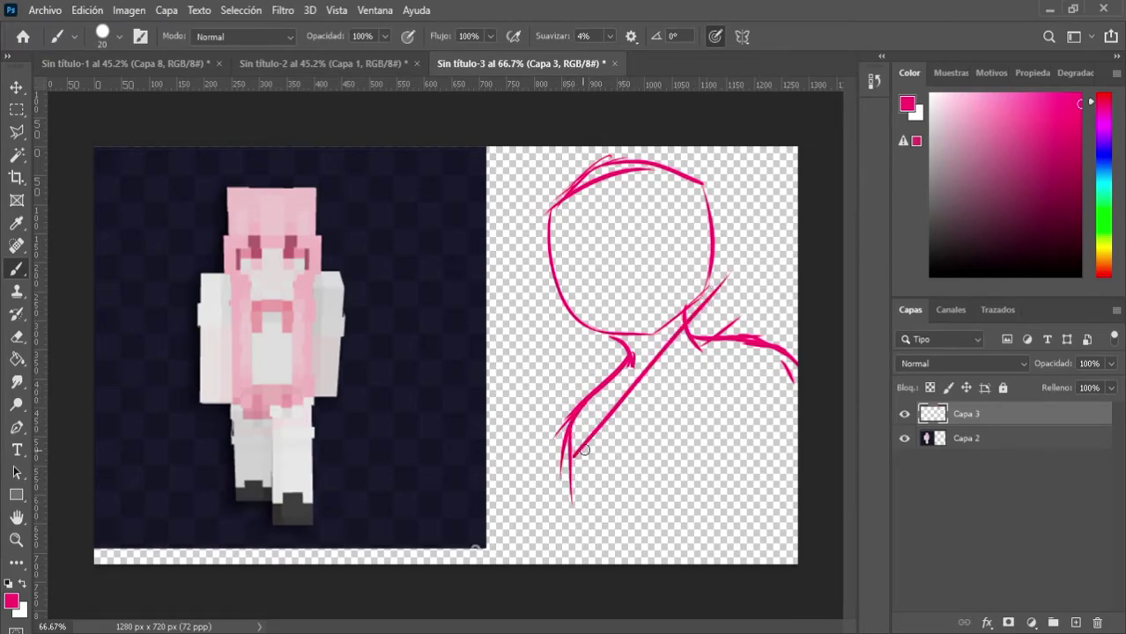
# Erase the outer part of the right shoulder and redraw it with a steeper downward slope.
pyautogui.press('e')
pyautogui.moveTo(746, 356)
pyautogui.mouseDown()
pyautogui.moveTo(778, 369)
pyautogui.moveTo(774, 404)
pyautogui.mouseUp()
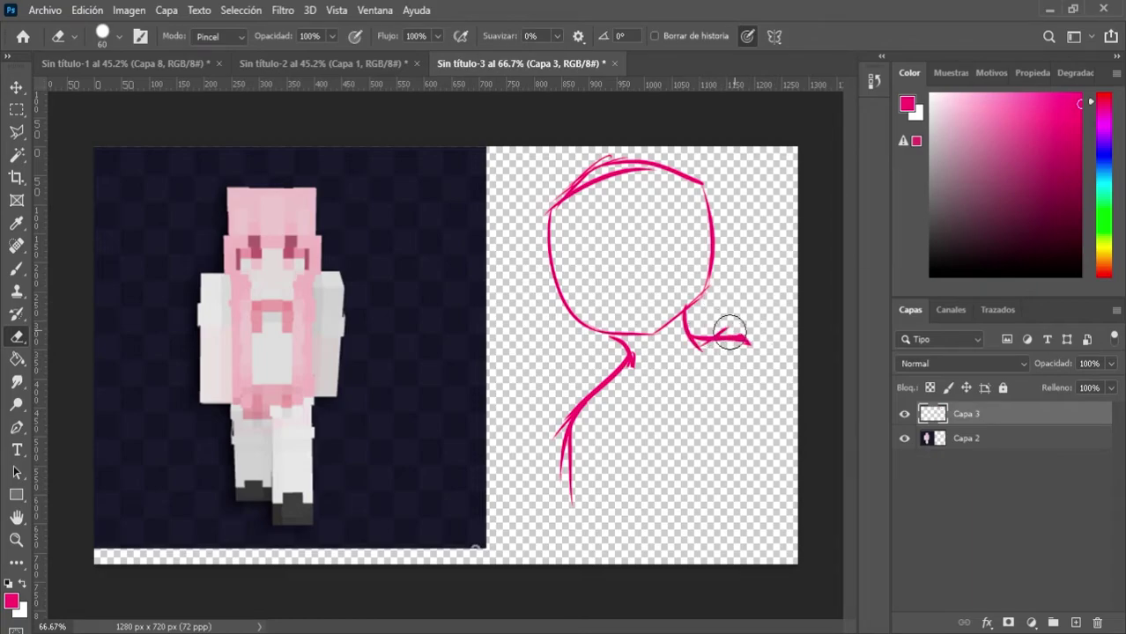
pyautogui.press('b')
pyautogui.moveTo(743, 320)
pyautogui.mouseDown()
pyautogui.moveTo(692, 339)
pyautogui.moveTo(757, 340)
pyautogui.moveTo(736, 334)
pyautogui.moveTo(797, 409)
pyautogui.mouseUp()
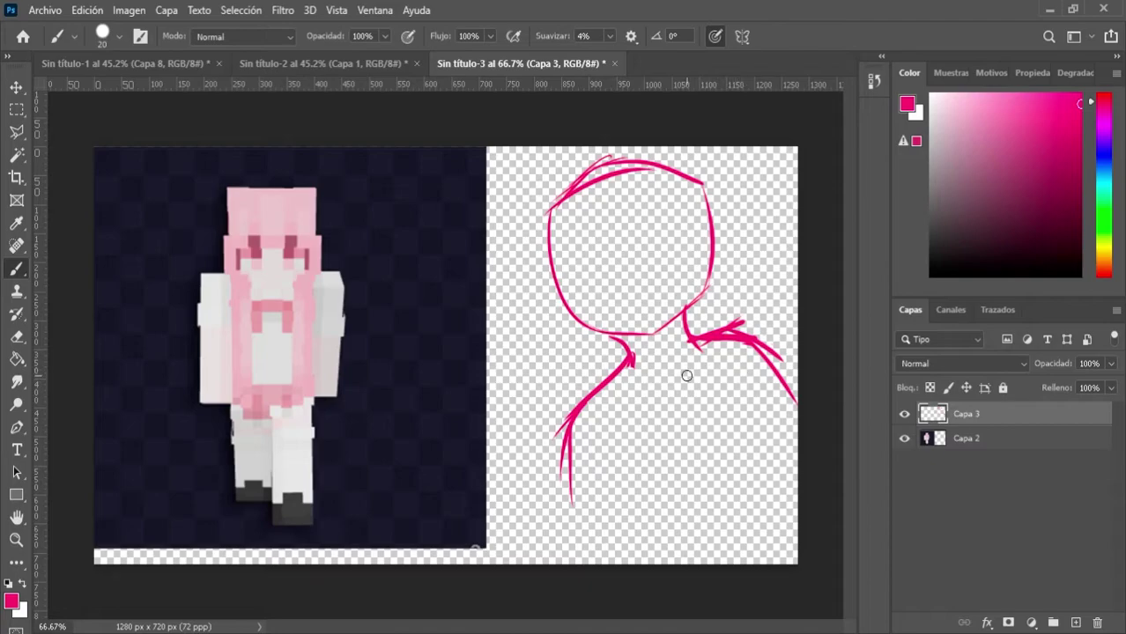
# Draw a curved vertical center guide through the face from the crown to below the chin.
pyautogui.moveTo(608, 383); pyautogui.dragTo(648, 403)
pyautogui.hotkey('ctrl', 'z')
pyautogui.moveTo(761, 196); pyautogui.dragTo(619, 406)
pyautogui.hotkey('ctrl', 'z')
pyautogui.moveTo(614, 148)
pyautogui.mouseDown()
pyautogui.moveTo(672, 362)
pyautogui.moveTo(660, 363)
pyautogui.mouseUp()
pyautogui.hotkey('ctrl', 'z')
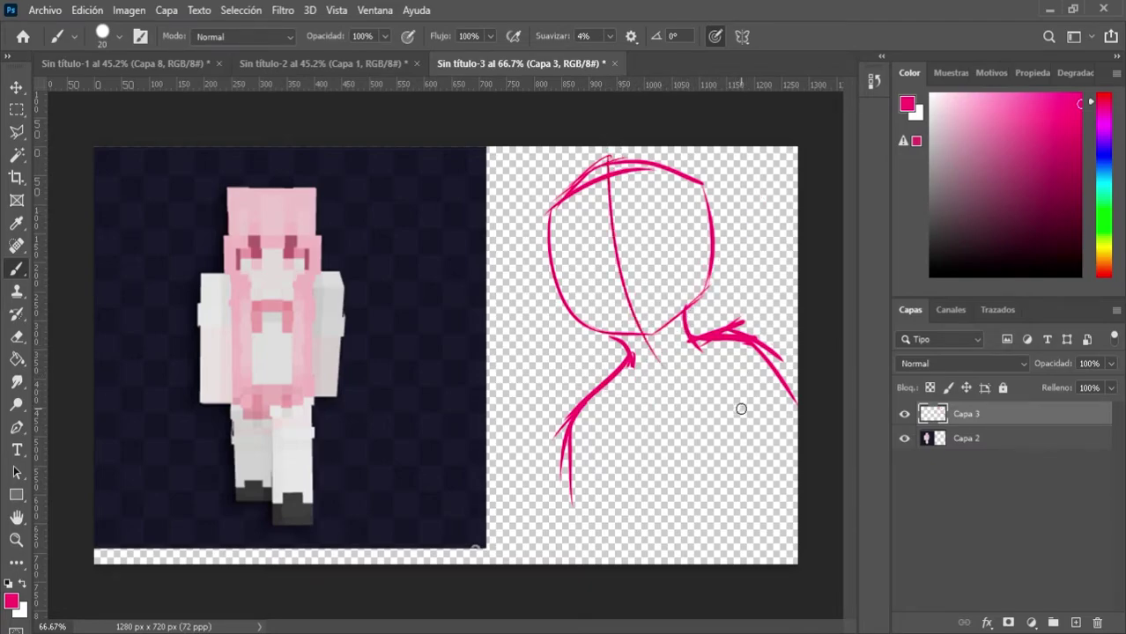
# Redraw the chin where the center guide meets it, and add two slanted cross guides over the face.
pyautogui.press('e')
pyautogui.moveTo(668, 319); pyautogui.dragTo(651, 333)
pyautogui.press('b')
pyautogui.moveTo(643, 335); pyautogui.dragTo(683, 324)
pyautogui.moveTo(524, 285); pyautogui.dragTo(725, 206)
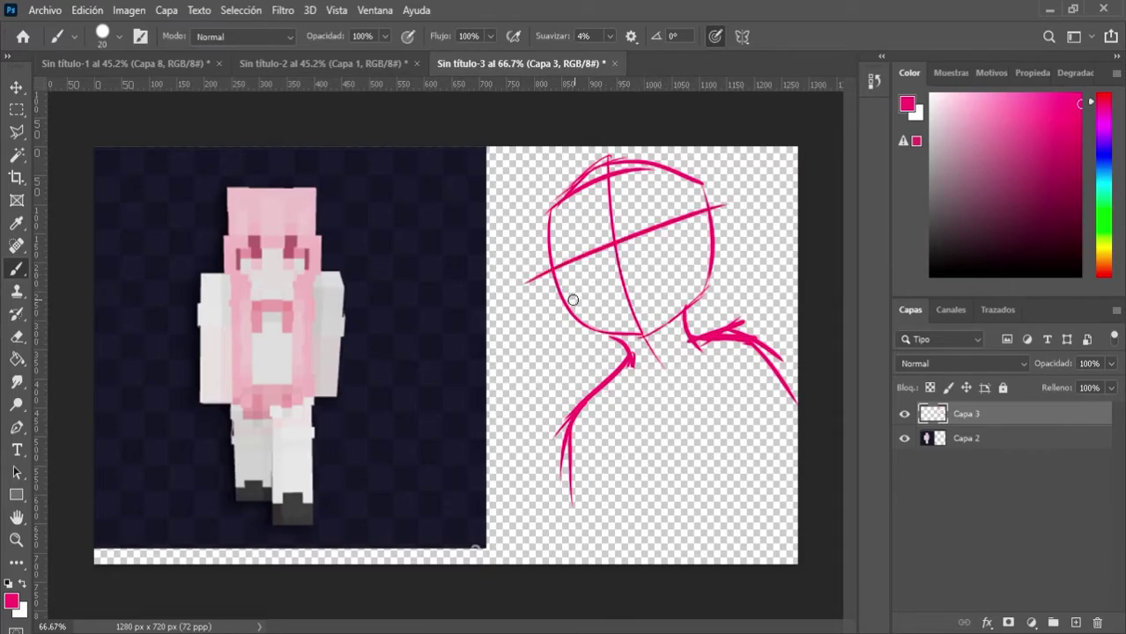
pyautogui.moveTo(553, 326); pyautogui.dragTo(747, 253)
# Sketch curved strokes from the left shoulder diagonally down across the torso toward the bottom edge.
pyautogui.moveTo(573, 423); pyautogui.dragTo(696, 452)
pyautogui.moveTo(580, 446)
pyautogui.mouseDown()
pyautogui.moveTo(603, 464)
pyautogui.moveTo(684, 461)
pyautogui.mouseUp()
pyautogui.hotkey('ctrl', 'z')
pyautogui.hotkey('ctrl', 'z')
pyautogui.moveTo(569, 435)
pyautogui.mouseDown()
pyautogui.moveTo(652, 470)
pyautogui.moveTo(674, 550)
pyautogui.mouseUp()
pyautogui.moveTo(475, 265); pyautogui.dragTo(501, 446)
pyautogui.hotkey('ctrl', 'z')
pyautogui.moveTo(385, 258); pyautogui.dragTo(389, 370)
pyautogui.moveTo(384, 257)
pyautogui.mouseDown()
pyautogui.moveTo(415, 258)
pyautogui.moveTo(422, 370)
pyautogui.moveTo(401, 368)
pyautogui.mouseUp()
pyautogui.moveTo(370, 425)
pyautogui.mouseDown()
pyautogui.moveTo(377, 407)
pyautogui.moveTo(431, 398)
pyautogui.moveTo(484, 422)
pyautogui.moveTo(476, 436)
pyautogui.mouseUp()
pyautogui.moveTo(502, 403); pyautogui.dragTo(516, 416)
pyautogui.moveTo(500, 373); pyautogui.dragTo(499, 376)
pyautogui.moveTo(527, 365); pyautogui.dragTo(522, 382)
pyautogui.moveTo(541, 360); pyautogui.dragTo(543, 359)
pyautogui.hotkey('ctrl', 'z')
pyautogui.hotkey('ctrl', 'z')
pyautogui.hotkey('ctrl', 'z')
pyautogui.hotkey('ctrl', 'z')
pyautogui.hotkey('ctrl', 'z')
pyautogui.hotkey('ctrl', 'z')
pyautogui.hotkey('ctrl', 'z')
pyautogui.hotkey('ctrl', 'z')
pyautogui.hotkey('ctrl', 'z')
pyautogui.hotkey('ctrl', 'z')
pyautogui.hotkey('ctrl', 'z')
pyautogui.hotkey('ctrl', 'z')
pyautogui.hotkey('ctrl', 'z')
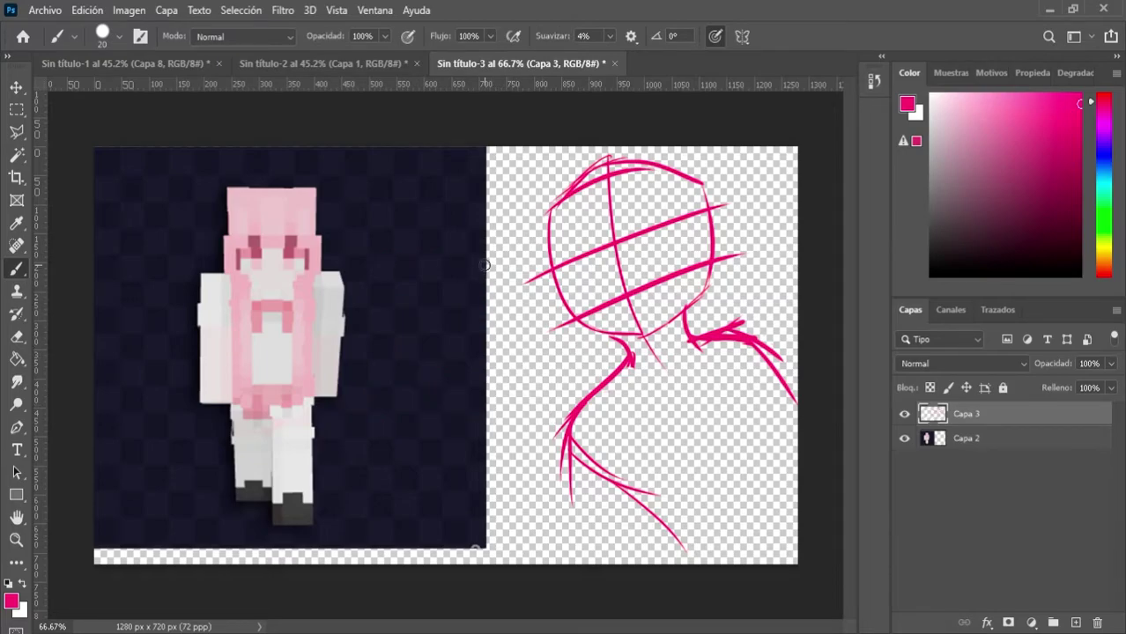
pyautogui.moveTo(212, 195)
pyautogui.mouseDown()
pyautogui.moveTo(203, 352)
pyautogui.moveTo(345, 193)
pyautogui.moveTo(231, 183)
pyautogui.mouseUp()
pyautogui.hotkey('ctrl', 'z')
# Sketch the right side of the torso from the shoulder down to the bottom edge of the canvas.
pyautogui.moveTo(771, 370); pyautogui.dragTo(777, 396)
pyautogui.moveTo(629, 492)
pyautogui.mouseDown()
pyautogui.moveTo(691, 565)
pyautogui.moveTo(779, 538)
pyautogui.moveTo(787, 478)
pyautogui.moveTo(786, 564)
pyautogui.mouseUp()
pyautogui.hotkey('ctrl', 'z')
pyautogui.moveTo(786, 460); pyautogui.dragTo(781, 566)
pyautogui.moveTo(781, 393); pyautogui.dragTo(785, 474)
pyautogui.moveTo(758, 370); pyautogui.dragTo(777, 409)
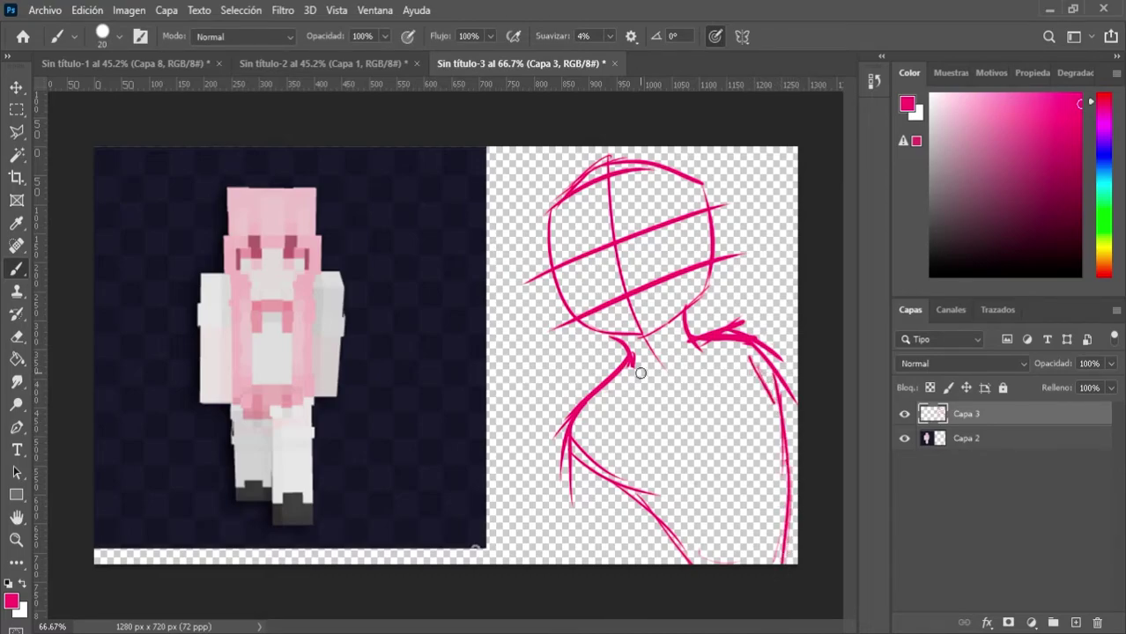
# Draw a round joint at the left shoulder and rough strokes running down from it.
pyautogui.moveTo(595, 424)
pyautogui.mouseDown()
pyautogui.moveTo(606, 410)
pyautogui.moveTo(629, 452)
pyautogui.moveTo(625, 417)
pyautogui.moveTo(627, 462)
pyautogui.mouseUp()
pyautogui.hotkey('ctrl', 'z')
pyautogui.hotkey('ctrl', 'z')
pyautogui.moveTo(571, 436)
pyautogui.mouseDown()
pyautogui.moveTo(569, 509)
pyautogui.moveTo(547, 527)
pyautogui.mouseUp()
pyautogui.moveTo(567, 469); pyautogui.dragTo(547, 568)
pyautogui.hotkey('ctrl', 'z')
pyautogui.moveTo(566, 440); pyautogui.dragTo(610, 584)
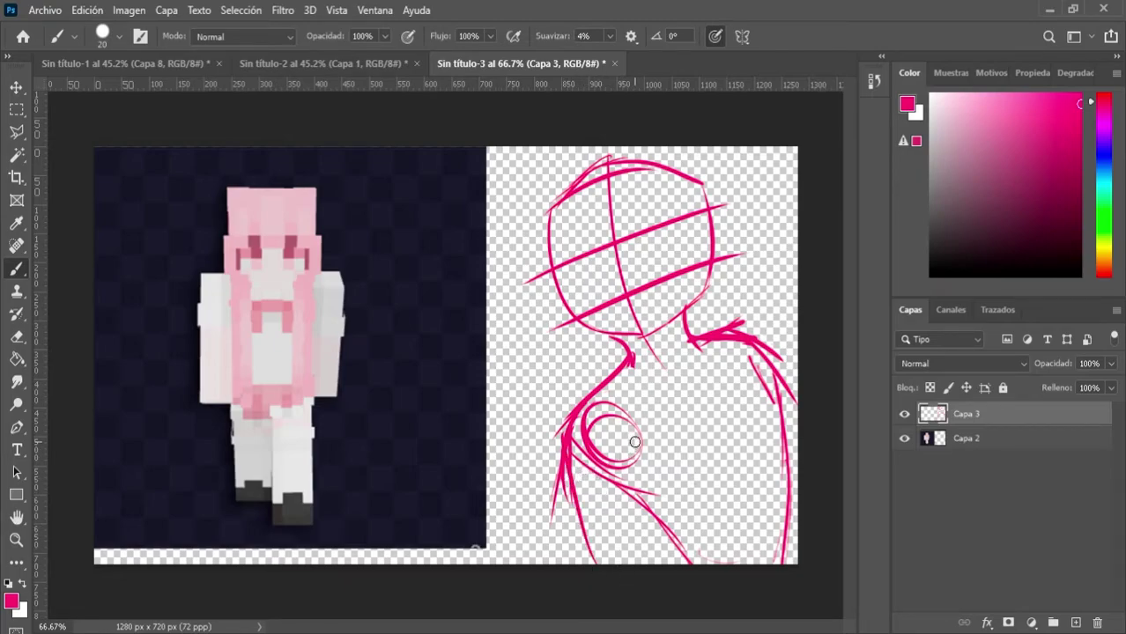
# Sketch both edges of the left arm below the shoulder joint and the outer contour of the right arm.
pyautogui.moveTo(577, 432); pyautogui.dragTo(559, 564)
pyautogui.moveTo(635, 446); pyautogui.dragTo(595, 564)
pyautogui.hotkey('ctrl', 'z')
pyautogui.moveTo(637, 450); pyautogui.dragTo(593, 586)
pyautogui.hotkey('ctrl', 'z')
pyautogui.moveTo(630, 467); pyautogui.dragTo(607, 581)
pyautogui.moveTo(765, 381)
pyautogui.mouseDown()
pyautogui.moveTo(802, 440)
pyautogui.moveTo(779, 384)
pyautogui.moveTo(806, 481)
pyautogui.mouseUp()
pyautogui.moveTo(784, 397); pyautogui.dragTo(796, 445)
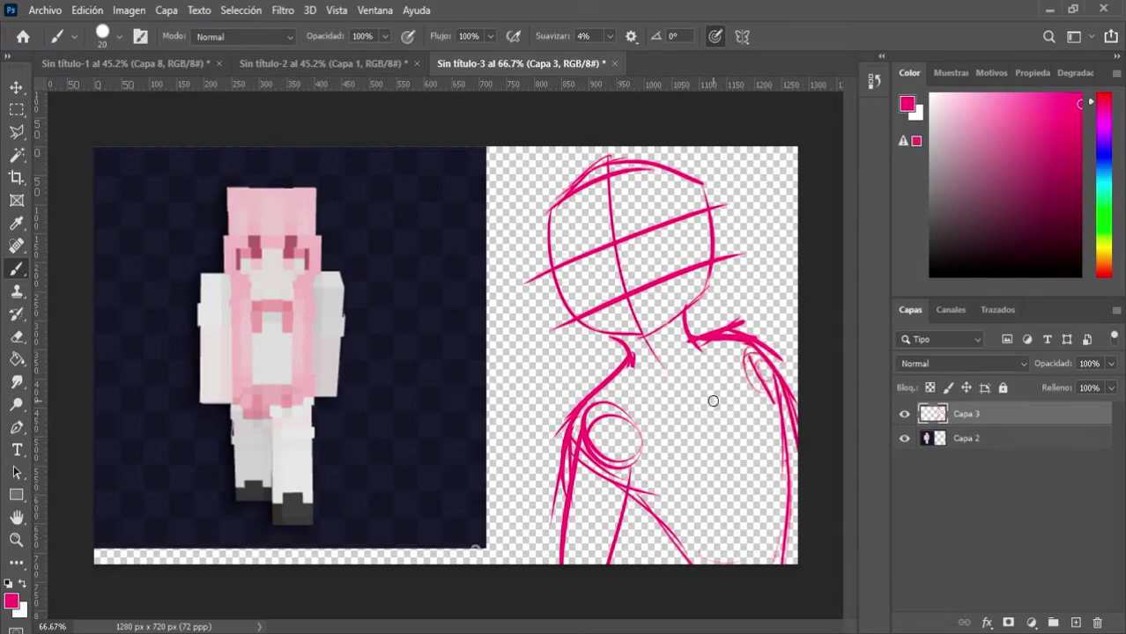
# Draw a curved neckline joining both sides of the neck base, and undo the trial hair stroke beside the head.
pyautogui.moveTo(620, 247)
pyautogui.mouseDown()
pyautogui.moveTo(606, 294)
pyautogui.moveTo(625, 283)
pyautogui.mouseUp()
pyautogui.hotkey('ctrl', 'z')
pyautogui.moveTo(632, 360)
pyautogui.mouseDown()
pyautogui.moveTo(693, 333)
pyautogui.moveTo(694, 345)
pyautogui.mouseUp()
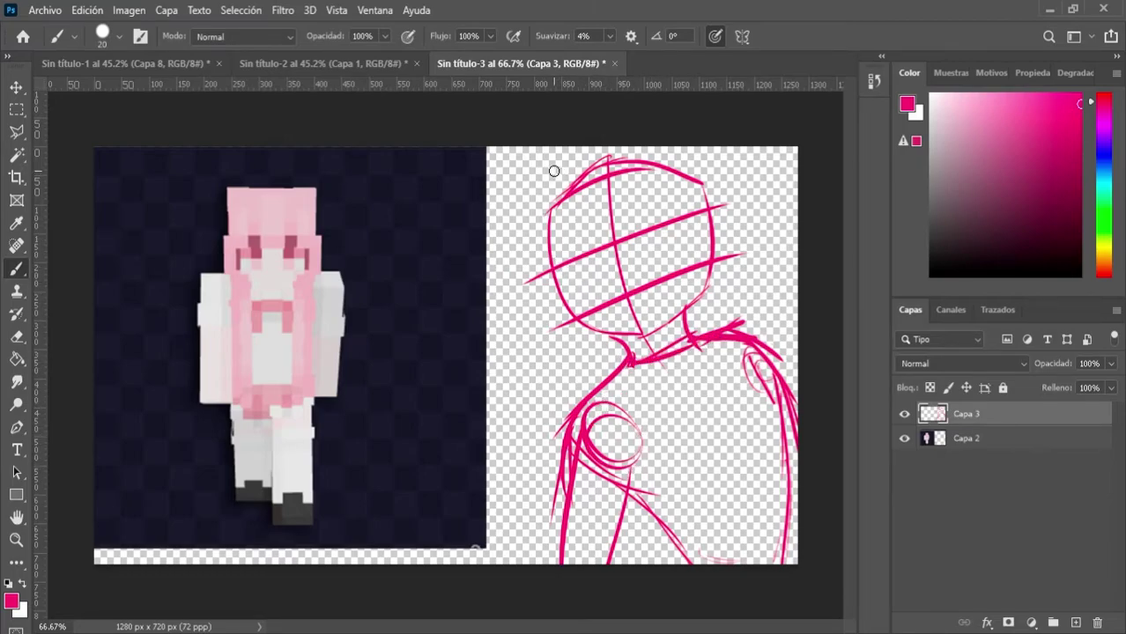
pyautogui.moveTo(548, 152)
pyautogui.mouseDown()
pyautogui.moveTo(513, 231)
pyautogui.moveTo(519, 291)
pyautogui.mouseUp()
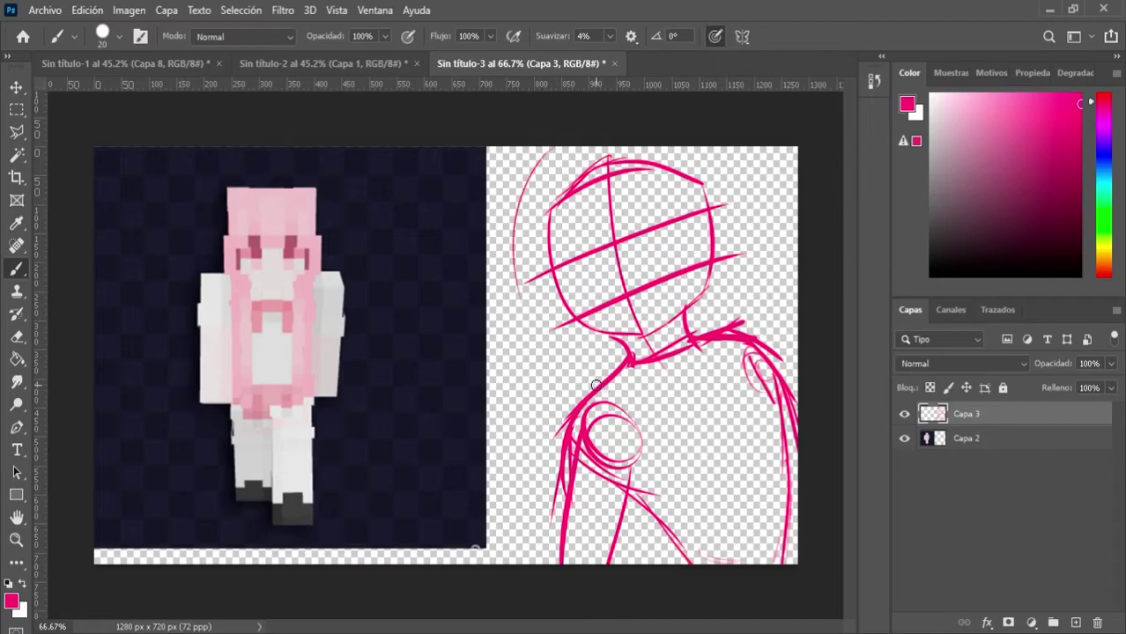
pyautogui.hotkey('ctrl', 'z')
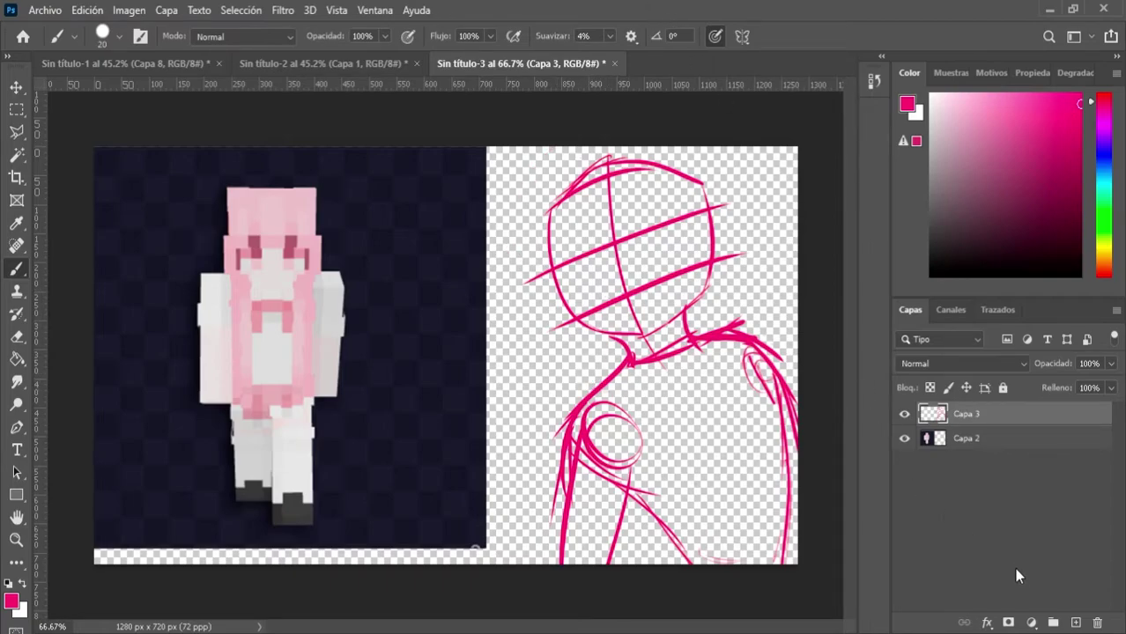
# Add a new layer above the sketch and lower the sketch layer's opacity to 51%.
pyautogui.click(1074, 622)
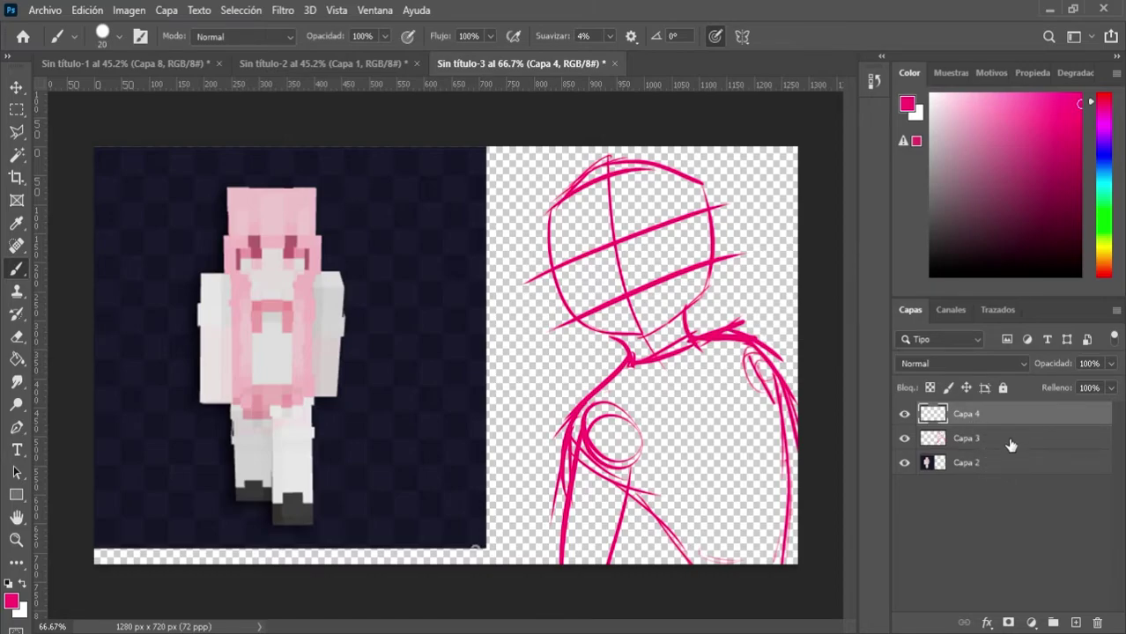
pyautogui.click(1011, 445)
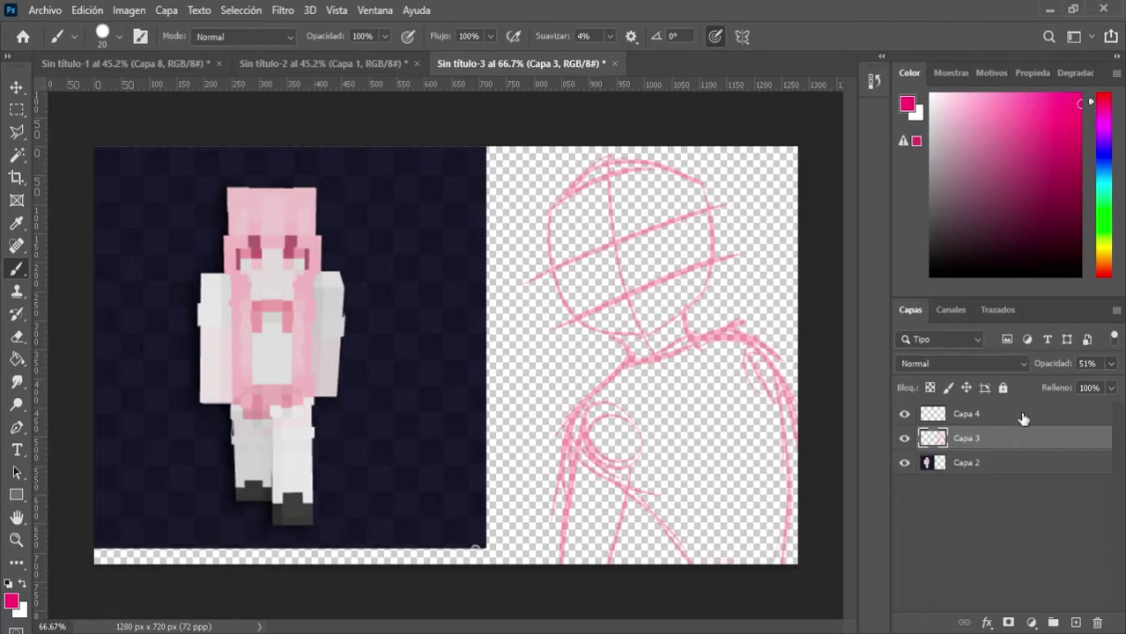
# Rename the empty top layer as lineart and reset the drawing colour to black.
pyautogui.click(1023, 418)
pyautogui.doubleClick(965, 413)
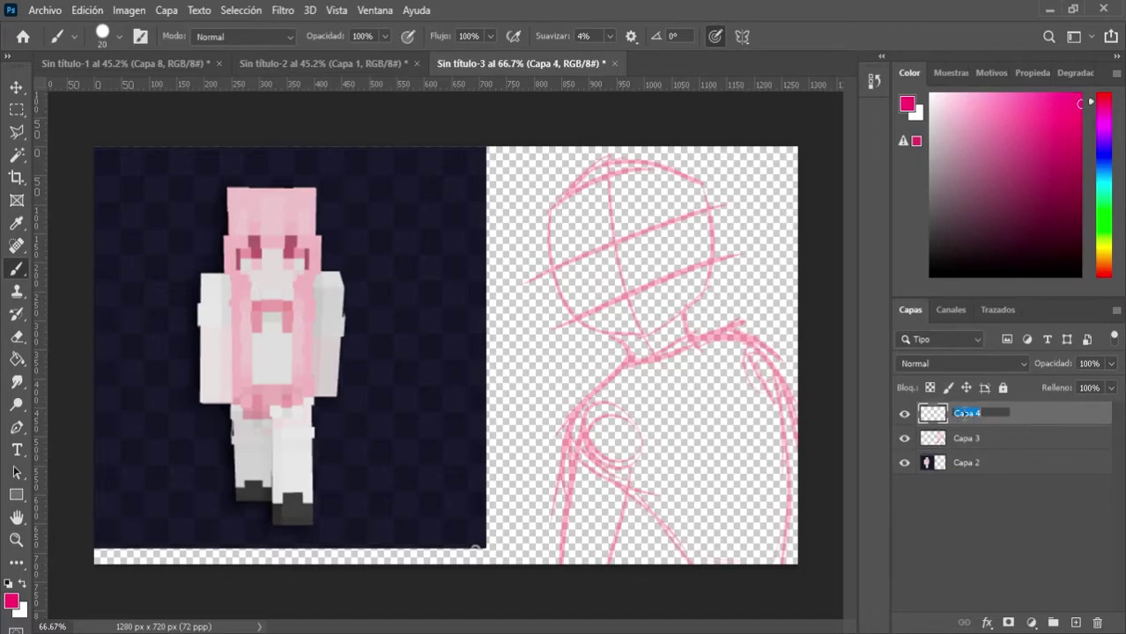
pyautogui.press('BackSpace')
pyautogui.press('Return')
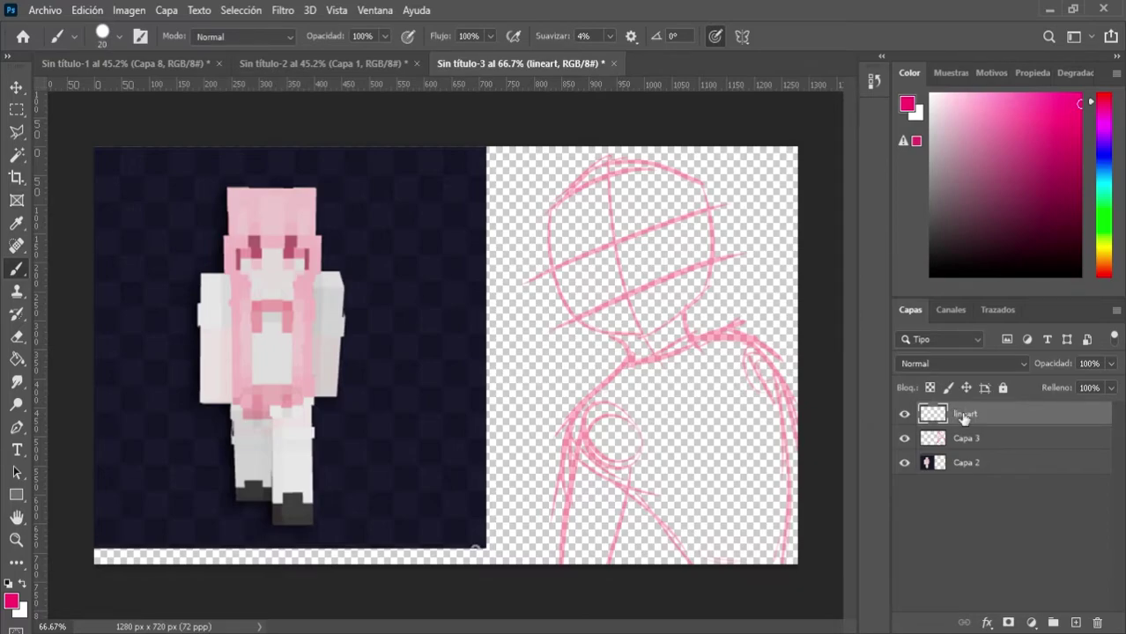
pyautogui.press('d')
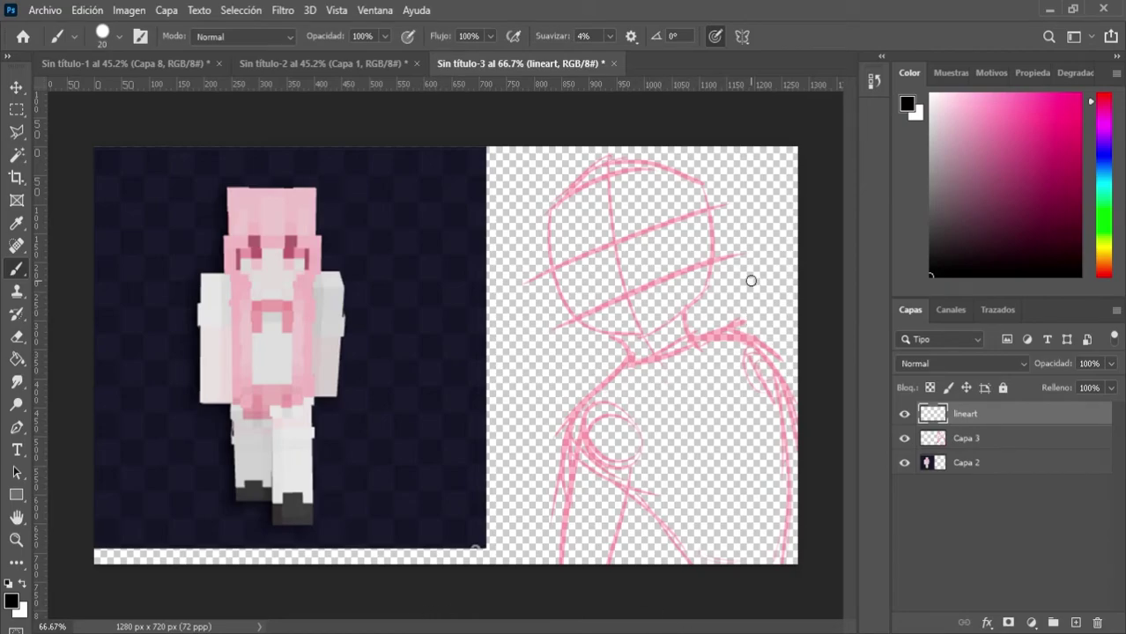
# Try a long curved hair stroke along the left side of the head.
pyautogui.moveTo(555, 183); pyautogui.dragTo(551, 326)
pyautogui.hotkey('ctrl', 'z')
pyautogui.moveTo(528, 185)
pyautogui.mouseDown()
pyautogui.moveTo(533, 305)
pyautogui.moveTo(521, 318)
pyautogui.mouseUp()
pyautogui.hotkey('ctrl', 'z')
pyautogui.hotkey('ctrl', 'z')
pyautogui.moveTo(541, 163); pyautogui.dragTo(554, 352)
pyautogui.hotkey('ctrl', 'z')
pyautogui.moveTo(539, 162); pyautogui.dragTo(547, 356)
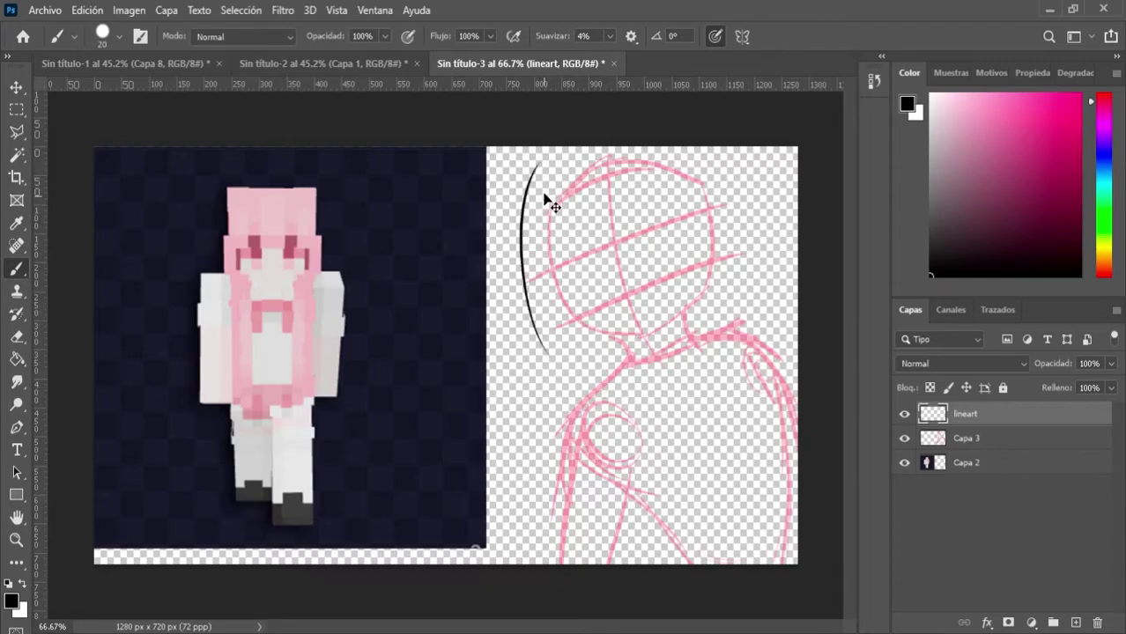
pyautogui.hotkey('ctrl', 'z')
pyautogui.moveTo(534, 155); pyautogui.dragTo(547, 369)
pyautogui.hotkey('ctrl', 'z')
# Ink the face contour in black from the left cheek around the chin to the right jaw.
pyautogui.moveTo(546, 207); pyautogui.dragTo(600, 326)
pyautogui.hotkey('ctrl', 'z')
pyautogui.moveTo(548, 230)
pyautogui.mouseDown()
pyautogui.moveTo(593, 330)
pyautogui.moveTo(655, 337)
pyautogui.moveTo(695, 293)
pyautogui.mouseUp()
pyautogui.hotkey('ctrl', 'z')
pyautogui.hotkey('ctrl', 'z')
pyautogui.hotkey('ctrl', 'z')
pyautogui.moveTo(650, 332)
pyautogui.mouseDown()
pyautogui.moveTo(695, 293)
pyautogui.moveTo(688, 301)
pyautogui.mouseUp()
pyautogui.hotkey('ctrl', 'z')
pyautogui.moveTo(644, 341)
pyautogui.mouseDown()
pyautogui.moveTo(712, 276)
pyautogui.moveTo(707, 291)
pyautogui.moveTo(715, 264)
pyautogui.mouseUp()
pyautogui.hotkey('ctrl', 'z')
# Draw the ear curve beside the right cheek and short lines for both sides of the neck.
pyautogui.moveTo(716, 221); pyautogui.dragTo(714, 261)
pyautogui.moveTo(688, 303)
pyautogui.mouseDown()
pyautogui.moveTo(648, 338)
pyautogui.moveTo(682, 312)
pyautogui.moveTo(694, 341)
pyautogui.mouseUp()
pyautogui.moveTo(619, 338); pyautogui.dragTo(635, 355)
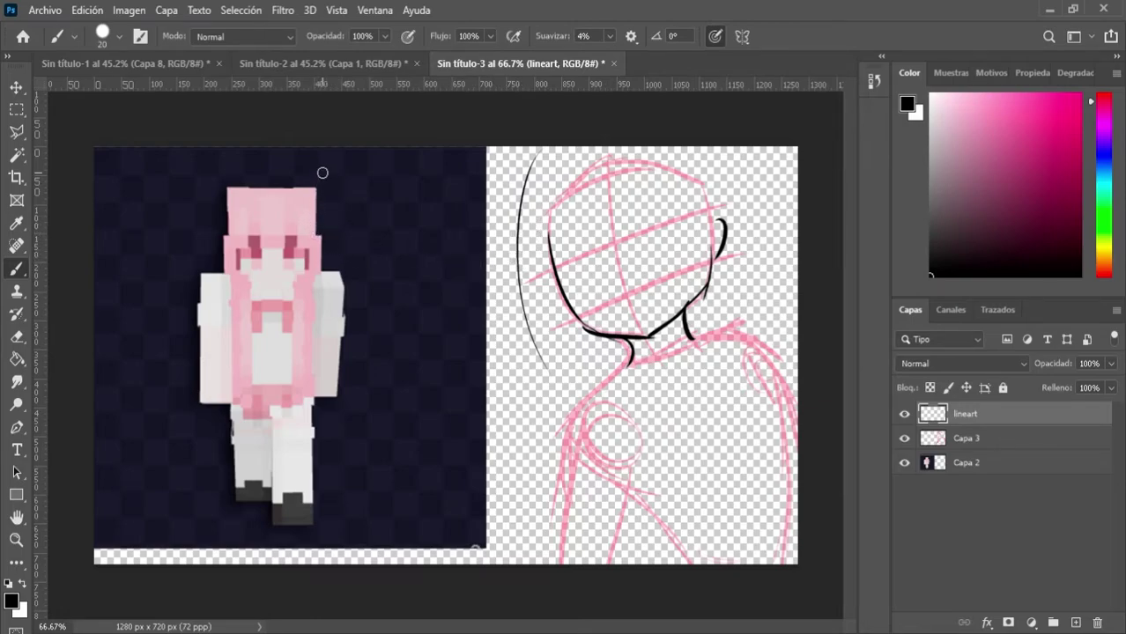
# Erase the thin hair curve on the left side of the head.
pyautogui.moveTo(497, 191); pyautogui.dragTo(517, 256)
pyautogui.hotkey('ctrl', 'z')
pyautogui.hotkey('ctrl', 'z')
pyautogui.hotkey('ctrl', 'shift', 'z')
pyautogui.press('e')
pyautogui.moveTo(529, 174)
pyautogui.mouseDown()
pyautogui.moveTo(514, 201)
pyautogui.moveTo(533, 324)
pyautogui.mouseUp()
pyautogui.press('b')
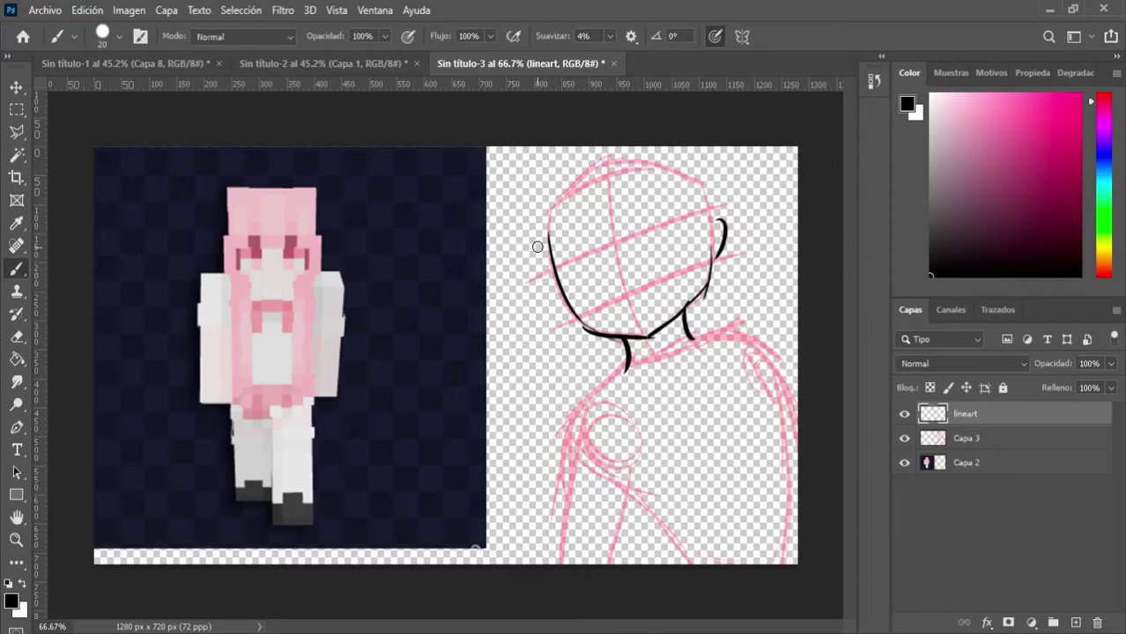
# Draw the outer hair contour as a smooth curve from the canvas's top edge down past the left cheek.
pyautogui.moveTo(537, 174); pyautogui.dragTo(555, 290)
pyautogui.hotkey('ctrl', 'z')
pyautogui.moveTo(546, 155); pyautogui.dragTo(537, 340)
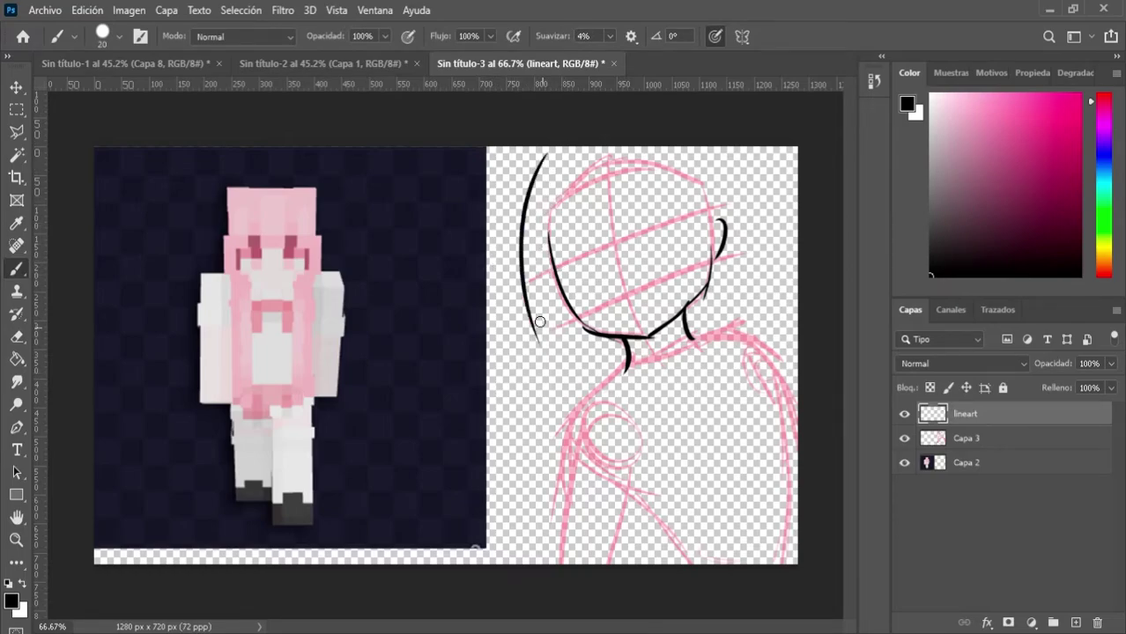
pyautogui.hotkey('ctrl', 'z')
pyautogui.moveTo(544, 151)
pyautogui.mouseDown()
pyautogui.moveTo(534, 264)
pyautogui.moveTo(543, 319)
pyautogui.mouseUp()
pyautogui.hotkey('ctrl', 'z')
pyautogui.moveTo(541, 156); pyautogui.dragTo(538, 340)
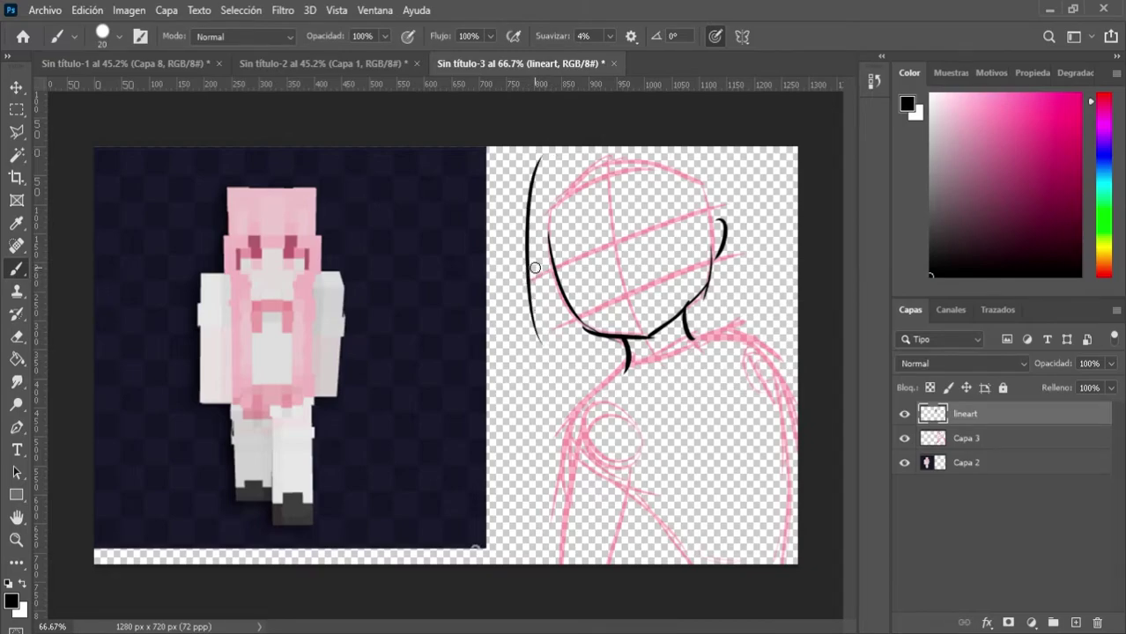
pyautogui.hotkey('ctrl', 'z')
pyautogui.moveTo(540, 146)
pyautogui.mouseDown()
pyautogui.moveTo(563, 325)
pyautogui.moveTo(536, 269)
pyautogui.moveTo(532, 327)
pyautogui.mouseUp()
# Extend the left hair contour with overlapping curved strokes from cheek level down to the shoulder.
pyautogui.moveTo(533, 276); pyautogui.dragTo(545, 384)
pyautogui.hotkey('ctrl', 'z')
pyautogui.hotkey('ctrl', 'z')
pyautogui.moveTo(534, 283); pyautogui.dragTo(566, 412)
pyautogui.hotkey('ctrl', 'z')
pyautogui.moveTo(533, 282); pyautogui.dragTo(551, 380)
pyautogui.moveTo(538, 327); pyautogui.dragTo(584, 408)
pyautogui.moveTo(296, 278); pyautogui.dragTo(303, 426)
pyautogui.hotkey('ctrl', 'z')
pyautogui.moveTo(313, 279); pyautogui.dragTo(322, 378)
pyautogui.moveTo(310, 340); pyautogui.dragTo(337, 352)
pyautogui.hotkey('ctrl', 'z')
pyautogui.hotkey('ctrl', 'z')
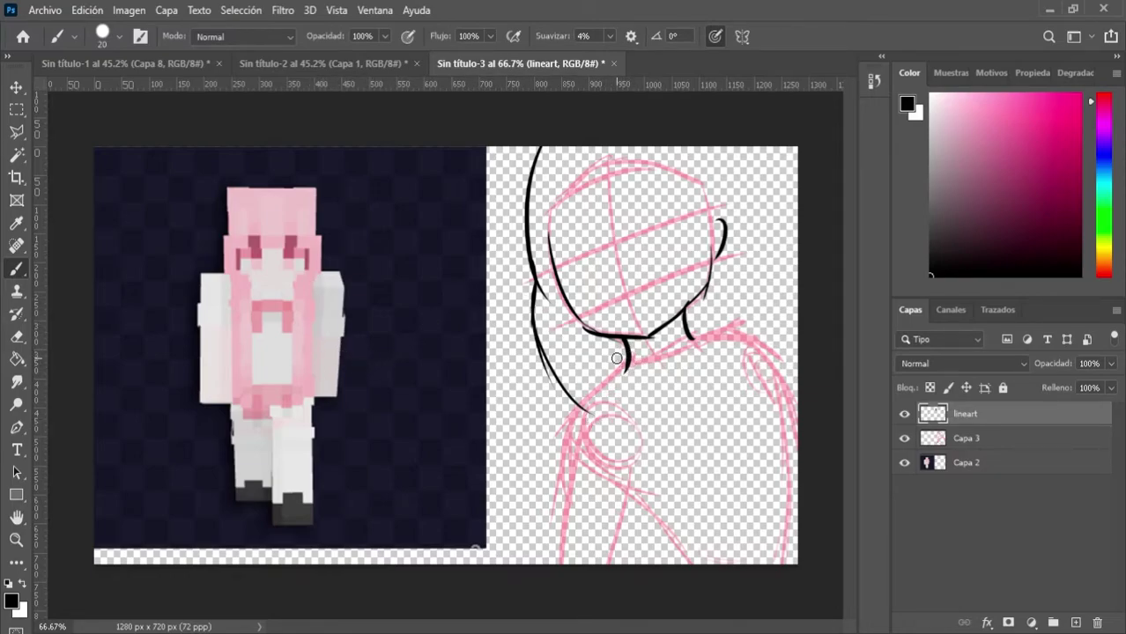
# Draw the inner edge of the left front hair lock from the neck down over the chest.
pyautogui.moveTo(627, 354); pyautogui.dragTo(645, 475)
pyautogui.hotkey('ctrl', 'z')
pyautogui.moveTo(626, 357); pyautogui.dragTo(675, 427)
pyautogui.hotkey('ctrl', 'z')
pyautogui.moveTo(623, 354); pyautogui.dragTo(633, 514)
# Draw the outer edge of the left front lock from the shoulder down and close it with pointed tips.
pyautogui.moveTo(554, 370)
pyautogui.mouseDown()
pyautogui.moveTo(592, 418)
pyautogui.moveTo(588, 467)
pyautogui.mouseUp()
pyautogui.moveTo(581, 412); pyautogui.dragTo(618, 554)
pyautogui.hotkey('ctrl', 'z')
pyautogui.moveTo(588, 456)
pyautogui.mouseDown()
pyautogui.moveTo(609, 532)
pyautogui.moveTo(653, 546)
pyautogui.mouseUp()
pyautogui.hotkey('ctrl', 'z')
pyautogui.moveTo(587, 444)
pyautogui.mouseDown()
pyautogui.moveTo(593, 495)
pyautogui.moveTo(649, 547)
pyautogui.moveTo(621, 509)
pyautogui.moveTo(666, 528)
pyautogui.mouseUp()
pyautogui.moveTo(658, 528); pyautogui.dragTo(630, 485)
# Draw the right front hair lock from the neck over the chest, curving its lower strands out to the canvas edge.
pyautogui.moveTo(688, 325); pyautogui.dragTo(733, 388)
pyautogui.hotkey('ctrl', 'z')
pyautogui.moveTo(689, 336)
pyautogui.mouseDown()
pyautogui.moveTo(722, 384)
pyautogui.moveTo(725, 461)
pyautogui.mouseUp()
pyautogui.moveTo(749, 410); pyautogui.dragTo(795, 513)
pyautogui.hotkey('ctrl', 'z')
pyautogui.moveTo(735, 416); pyautogui.dragTo(835, 560)
pyautogui.moveTo(775, 476); pyautogui.dragTo(791, 525)
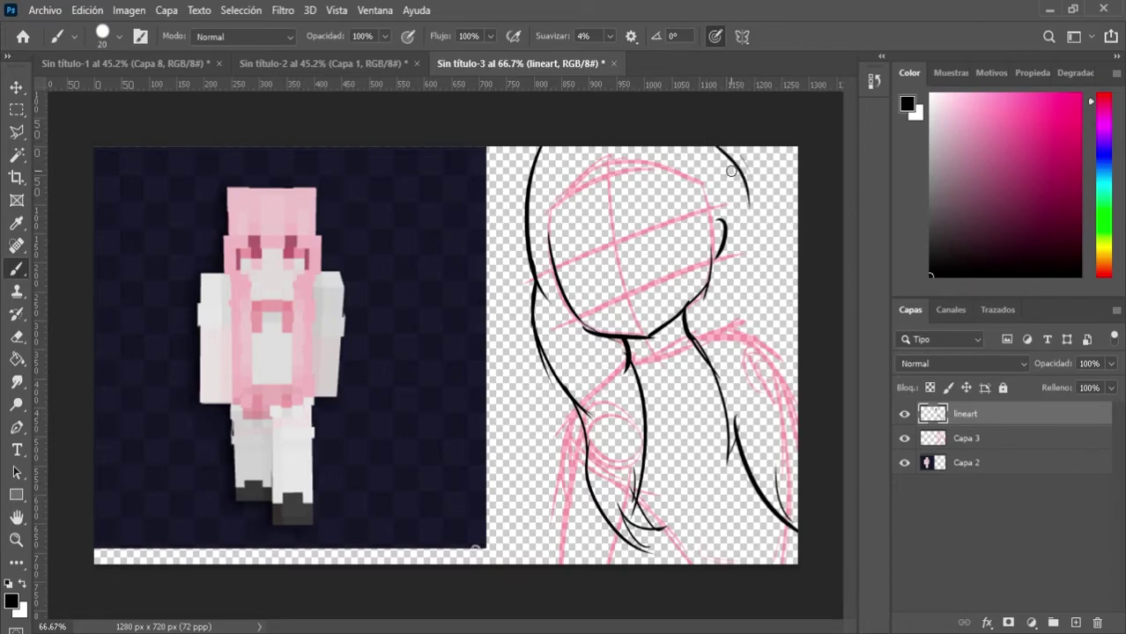
# Draw the outer hair contour on the right side, from the canvas's top edge down to shoulder height.
pyautogui.moveTo(723, 146)
pyautogui.mouseDown()
pyautogui.moveTo(747, 216)
pyautogui.moveTo(745, 176)
pyautogui.moveTo(776, 238)
pyautogui.moveTo(793, 319)
pyautogui.mouseUp()
pyautogui.hotkey('ctrl', 'z')
pyautogui.hotkey('ctrl', 'z')
pyautogui.moveTo(770, 223); pyautogui.dragTo(800, 345)
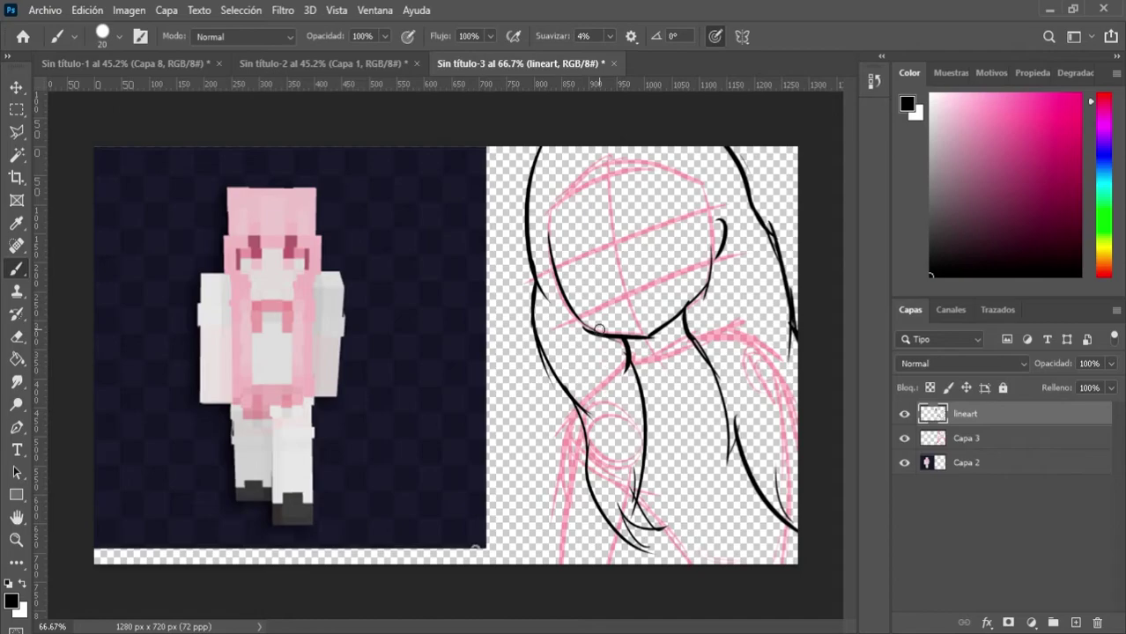
# Draw the neckline and a bow knot below the neck with two hanging ribbon tails.
pyautogui.moveTo(273, 317); pyautogui.dragTo(259, 321)
pyautogui.hotkey('ctrl', 'z')
pyautogui.moveTo(687, 347)
pyautogui.mouseDown()
pyautogui.moveTo(699, 370)
pyautogui.moveTo(635, 375)
pyautogui.mouseUp()
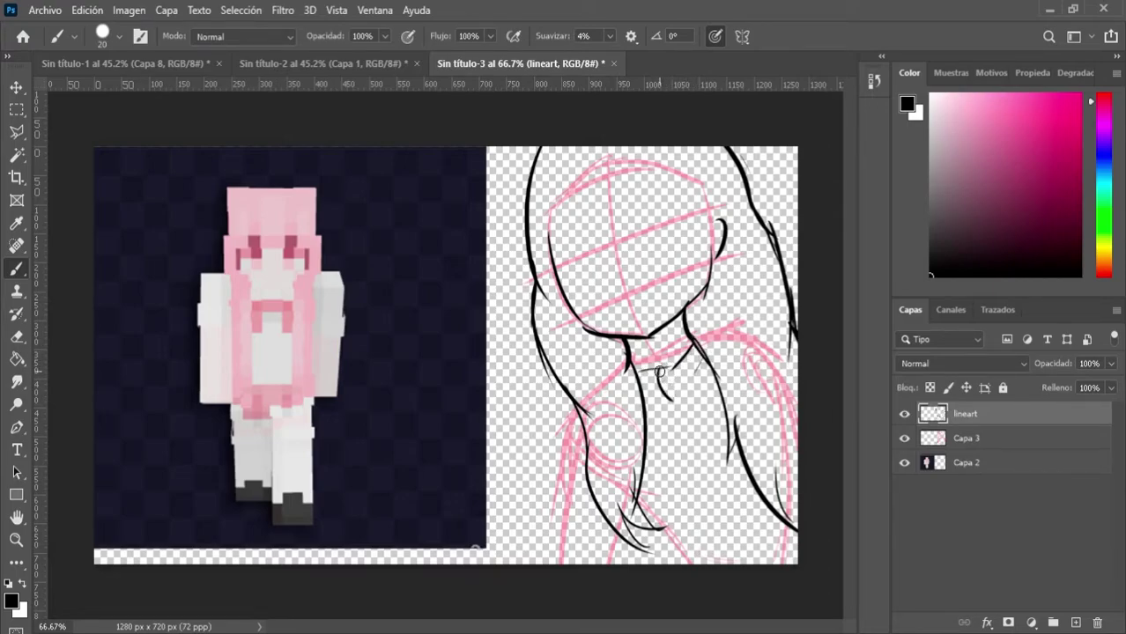
pyautogui.hotkey('ctrl', 'z')
pyautogui.moveTo(652, 375)
pyautogui.mouseDown()
pyautogui.moveTo(680, 365)
pyautogui.moveTo(656, 376)
pyautogui.moveTo(670, 405)
pyautogui.moveTo(693, 382)
pyautogui.moveTo(677, 388)
pyautogui.moveTo(696, 388)
pyautogui.moveTo(732, 464)
pyautogui.mouseUp()
pyautogui.hotkey('ctrl', 'z')
pyautogui.moveTo(665, 399)
pyautogui.mouseDown()
pyautogui.moveTo(662, 478)
pyautogui.moveTo(645, 448)
pyautogui.moveTo(648, 480)
pyautogui.mouseUp()
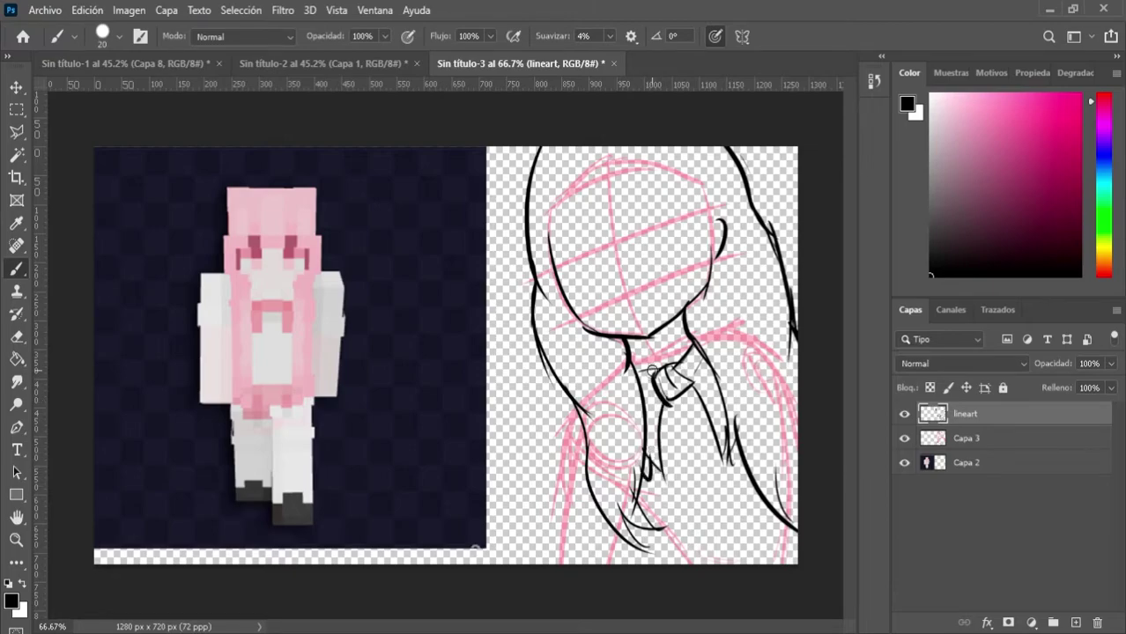
# Add thin fold lines to the bow's fabric on both sides of the knot.
pyautogui.moveTo(640, 379)
pyautogui.mouseDown()
pyautogui.moveTo(700, 351)
pyautogui.moveTo(649, 446)
pyautogui.mouseUp()
pyautogui.moveTo(687, 372); pyautogui.dragTo(719, 398)
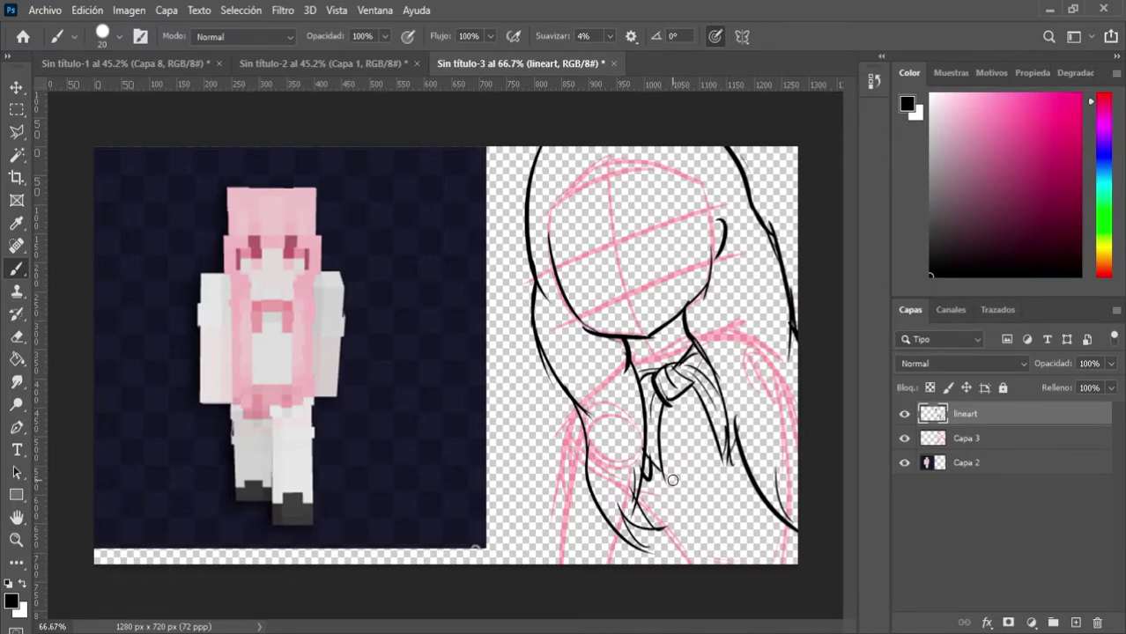
pyautogui.moveTo(660, 399); pyautogui.dragTo(700, 394)
pyautogui.hotkey('ctrl', 'z')
pyautogui.hotkey('ctrl', 'z')
# Erase the lower tips of the front hair locks and redraw the strands down to the canvas's bottom edge.
pyautogui.press('e')
pyautogui.moveTo(651, 491)
pyautogui.mouseDown()
pyautogui.moveTo(612, 520)
pyautogui.moveTo(591, 482)
pyautogui.moveTo(643, 543)
pyautogui.moveTo(621, 467)
pyautogui.mouseUp()
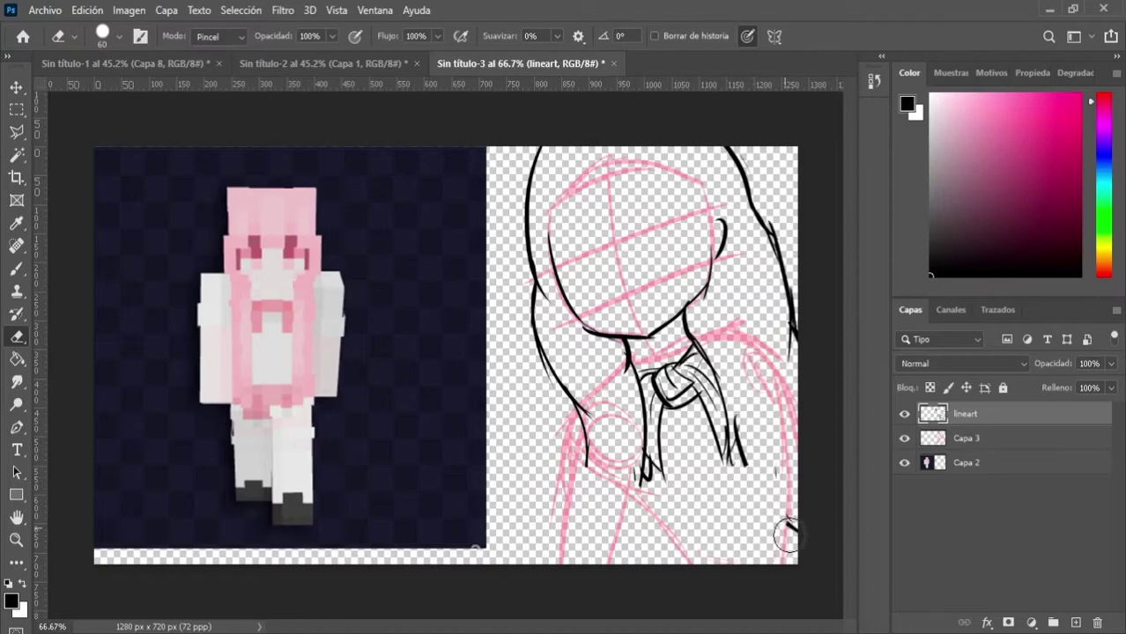
pyautogui.press('b')
pyautogui.moveTo(573, 404); pyautogui.dragTo(600, 564)
pyautogui.hotkey('ctrl', 'z')
pyautogui.moveTo(644, 481); pyautogui.dragTo(674, 563)
pyautogui.moveTo(646, 438); pyautogui.dragTo(692, 530)
pyautogui.moveTo(733, 417); pyautogui.dragTo(764, 524)
pyautogui.moveTo(772, 512); pyautogui.dragTo(795, 564)
# Draw the nose, the mouth and the curved lid lines of both eyes on the face.
pyautogui.moveTo(612, 266)
pyautogui.mouseDown()
pyautogui.moveTo(614, 280)
pyautogui.moveTo(652, 288)
pyautogui.mouseUp()
pyautogui.moveTo(627, 215); pyautogui.dragTo(680, 226)
pyautogui.moveTo(551, 249); pyautogui.dragTo(576, 226)
pyautogui.moveTo(678, 215); pyautogui.dragTo(676, 235)
pyautogui.moveTo(559, 274); pyautogui.dragTo(584, 265)
# Draw the bangs and a hair strand framing the right cheek, and erase the ear and cheek lines behind it.
pyautogui.moveTo(578, 191)
pyautogui.mouseDown()
pyautogui.moveTo(561, 230)
pyautogui.moveTo(618, 232)
pyautogui.mouseUp()
pyautogui.moveTo(617, 182); pyautogui.dragTo(638, 217)
pyautogui.moveTo(641, 181)
pyautogui.mouseDown()
pyautogui.moveTo(670, 228)
pyautogui.moveTo(707, 253)
pyautogui.moveTo(681, 314)
pyautogui.mouseUp()
pyautogui.moveTo(705, 252); pyautogui.dragTo(680, 354)
pyautogui.press('e')
pyautogui.moveTo(722, 226)
pyautogui.mouseDown()
pyautogui.moveTo(693, 310)
pyautogui.moveTo(675, 324)
pyautogui.mouseUp()
pyautogui.press('b')
# Redraw the outer hair contours wider on both sides of the head and add a strand to the bangs.
pyautogui.press('e')
pyautogui.moveTo(539, 151); pyautogui.dragTo(532, 300)
pyautogui.press('b')
pyautogui.press('e')
pyautogui.moveTo(730, 150); pyautogui.dragTo(765, 224)
pyautogui.press('b')
pyautogui.moveTo(721, 146); pyautogui.dragTo(790, 267)
pyautogui.moveTo(765, 216); pyautogui.dragTo(779, 261)
pyautogui.moveTo(601, 199); pyautogui.dragTo(629, 215)
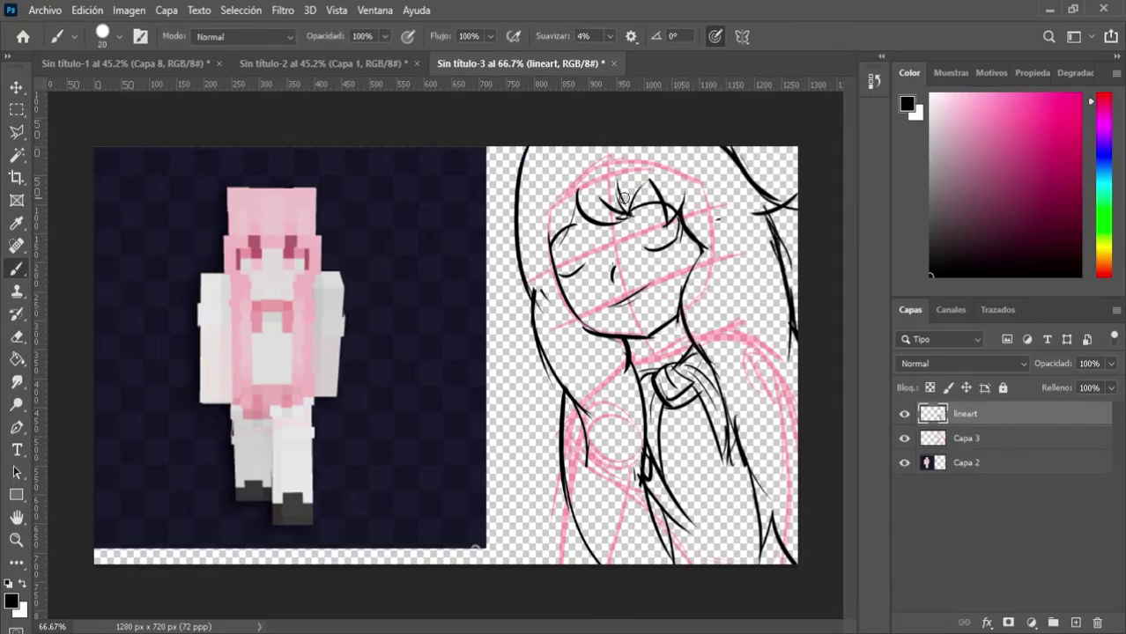
# Redraw the left hair contour down past the shoulder with an outward-pointing tip, erasing the old overlapping lines.
pyautogui.click(905, 437)
pyautogui.press('e')
pyautogui.moveTo(563, 468)
pyautogui.mouseDown()
pyautogui.moveTo(557, 407)
pyautogui.moveTo(585, 459)
pyautogui.mouseUp()
pyautogui.press('b')
pyautogui.click(904, 438)
pyautogui.moveTo(533, 293)
pyautogui.mouseDown()
pyautogui.moveTo(547, 438)
pyautogui.moveTo(521, 471)
pyautogui.moveTo(598, 536)
pyautogui.mouseUp()
pyautogui.press('e')
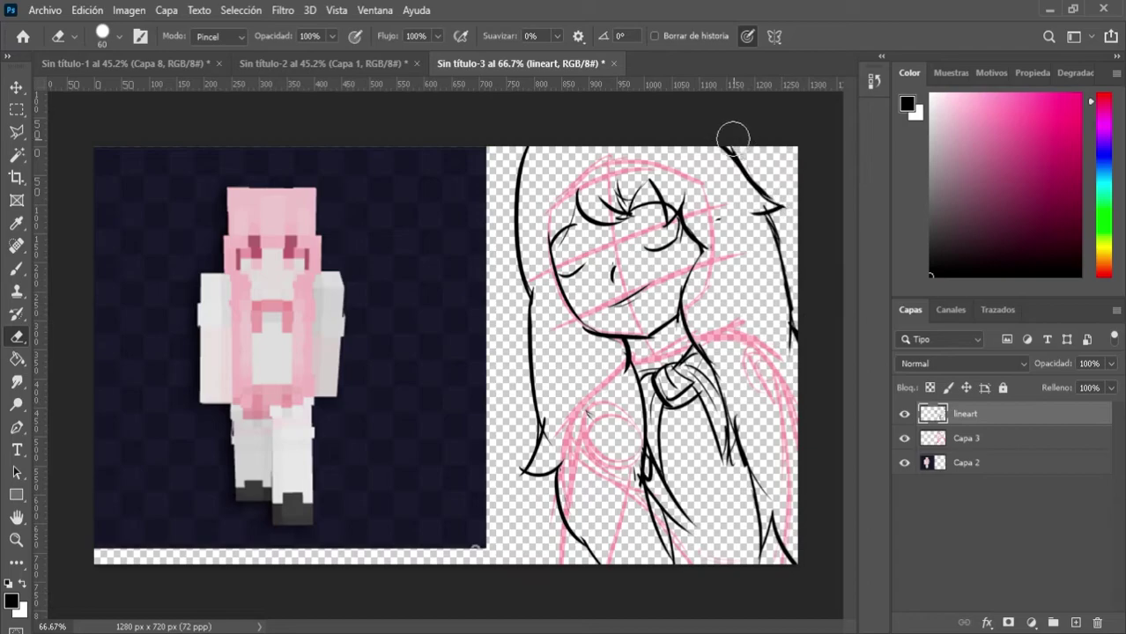
# Add fabric folds across the chest and strokes at the lower left hair, checking the lineart without the sketch layer.
pyautogui.press('b')
pyautogui.click(904, 438)
pyautogui.click(904, 438)
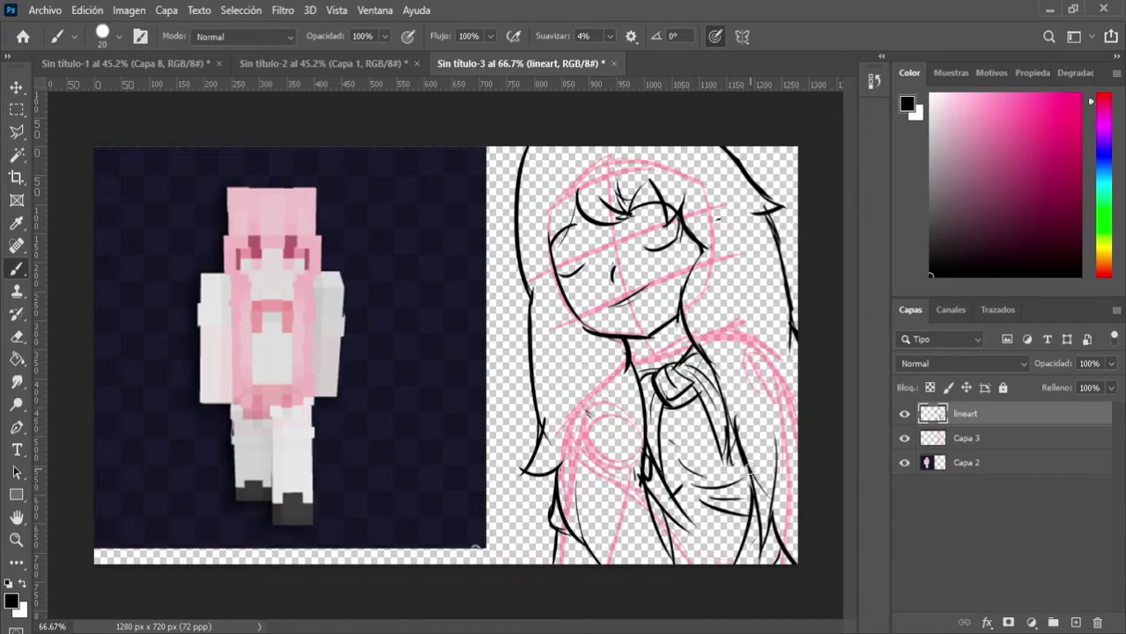
pyautogui.click(904, 438)
pyautogui.click(905, 438)
# Draw thick pointed eyelashes at the outer corners of both eyes.
pyautogui.click(15, 540)
pyautogui.click(639, 170)
pyautogui.click(16, 269)
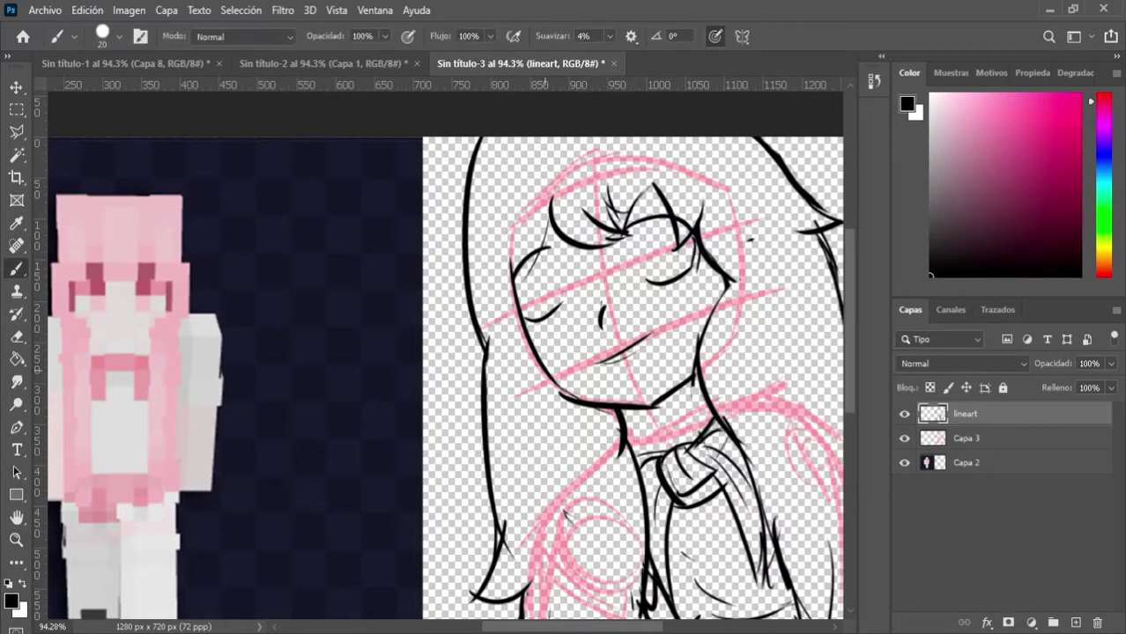
pyautogui.moveTo(693, 222); pyautogui.dragTo(726, 240)
pyautogui.moveTo(538, 252); pyautogui.dragTo(489, 258)
pyautogui.moveTo(518, 279); pyautogui.dragTo(485, 297)
pyautogui.moveTo(520, 312); pyautogui.dragTo(497, 325)
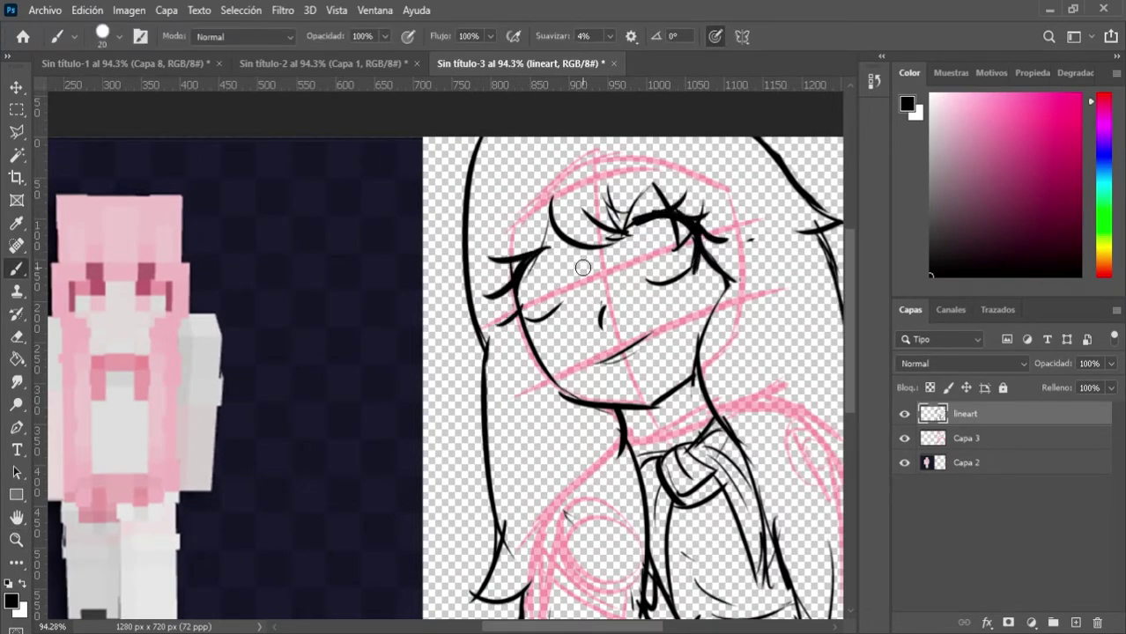
pyautogui.hotkey('ctrl', 'z')
# Draw arched eyebrow curves above both eyes and round out the eye outlines.
pyautogui.moveTo(631, 191)
pyautogui.mouseDown()
pyautogui.moveTo(687, 168)
pyautogui.moveTo(705, 198)
pyautogui.mouseUp()
pyautogui.moveTo(539, 214)
pyautogui.mouseDown()
pyautogui.moveTo(501, 247)
pyautogui.moveTo(567, 285)
pyautogui.mouseUp()
pyautogui.press('e')
pyautogui.press('b')
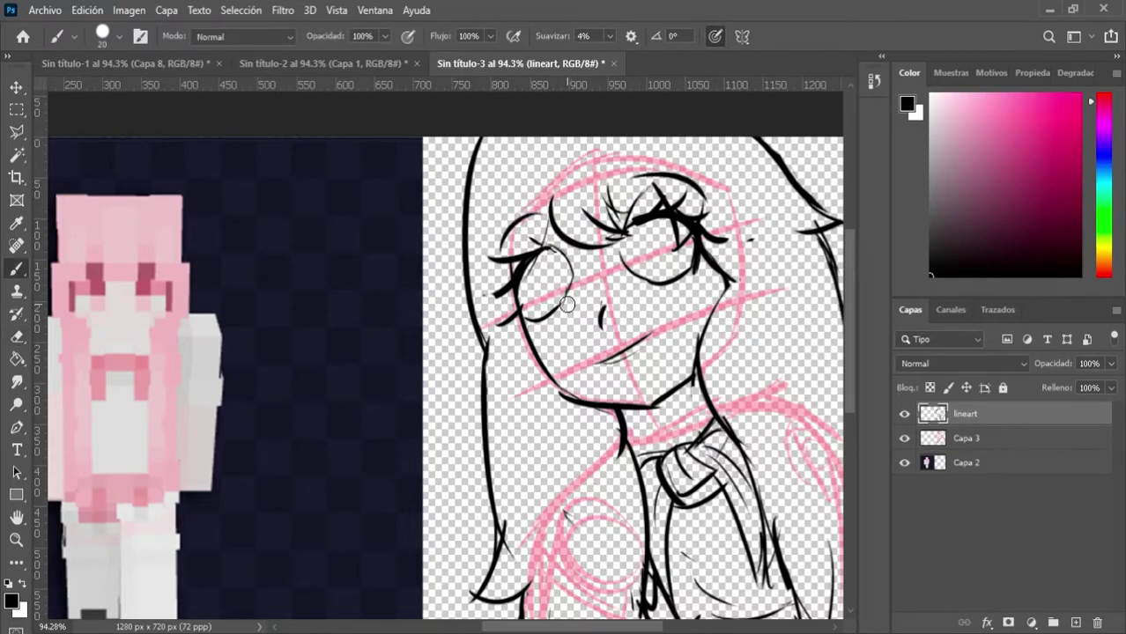
# Draw round irises with dark pupils inside both eyes.
pyautogui.moveTo(648, 274); pyautogui.dragTo(630, 275)
pyautogui.hotkey('ctrl', 'z')
pyautogui.moveTo(643, 225)
pyautogui.mouseDown()
pyautogui.moveTo(673, 261)
pyautogui.moveTo(644, 243)
pyautogui.moveTo(658, 226)
pyautogui.moveTo(648, 273)
pyautogui.moveTo(656, 223)
pyautogui.mouseUp()
pyautogui.hotkey('ctrl', 'z')
pyautogui.hotkey('ctrl', 'z')
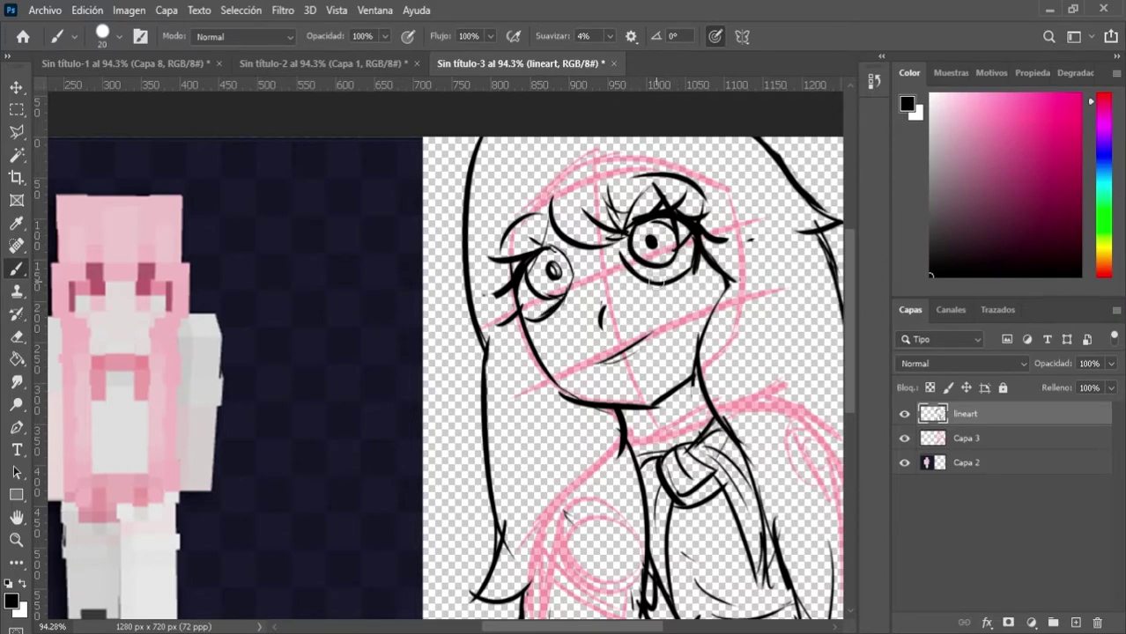
# Hide the pink sketch layer Capa 3 and show the whole lineart beside the reference.
pyautogui.press('e')
pyautogui.click(904, 438)
pyautogui.press('z')
pyautogui.moveTo(548, 528)
pyautogui.mouseDown()
pyautogui.moveTo(445, 538)
pyautogui.moveTo(474, 539)
pyautogui.mouseUp()
pyautogui.click(16, 271)
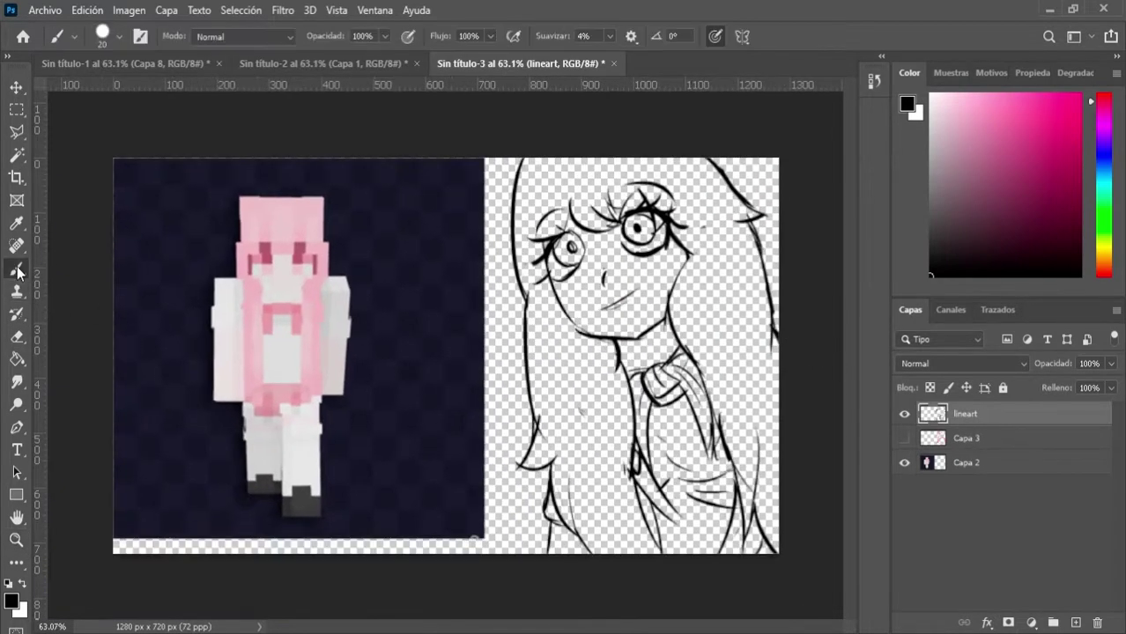
# Draw strand lines in the lower hair lock beneath the face, and erase and re-ink the outer hair outline beside the smaller eye.
pyautogui.moveTo(549, 461); pyautogui.dragTo(573, 407)
pyautogui.moveTo(598, 394); pyautogui.dragTo(632, 479)
pyautogui.press('e')
pyautogui.moveTo(514, 227); pyautogui.dragTo(526, 305)
pyautogui.press('b')
pyautogui.moveTo(512, 251); pyautogui.dragTo(525, 343)
# Rework the hair outline beside the larger eye and draw thin inner strands through the bangs and both long side locks.
pyautogui.press('e')
pyautogui.moveTo(724, 161); pyautogui.dragTo(760, 243)
pyautogui.hotkey('ctrl', 'z')
pyautogui.moveTo(703, 348)
pyautogui.mouseDown()
pyautogui.moveTo(733, 434)
pyautogui.moveTo(720, 431)
pyautogui.mouseUp()
pyautogui.hotkey('ctrl', 'z')
pyautogui.moveTo(577, 164); pyautogui.dragTo(574, 220)
pyautogui.moveTo(549, 273); pyautogui.dragTo(589, 389)
pyautogui.moveTo(539, 313); pyautogui.dragTo(568, 368)
pyautogui.moveTo(689, 204)
pyautogui.mouseDown()
pyautogui.moveTo(691, 255)
pyautogui.moveTo(737, 324)
pyautogui.mouseUp()
pyautogui.hotkey('ctrl', 'z')
pyautogui.moveTo(682, 271); pyautogui.dragTo(707, 355)
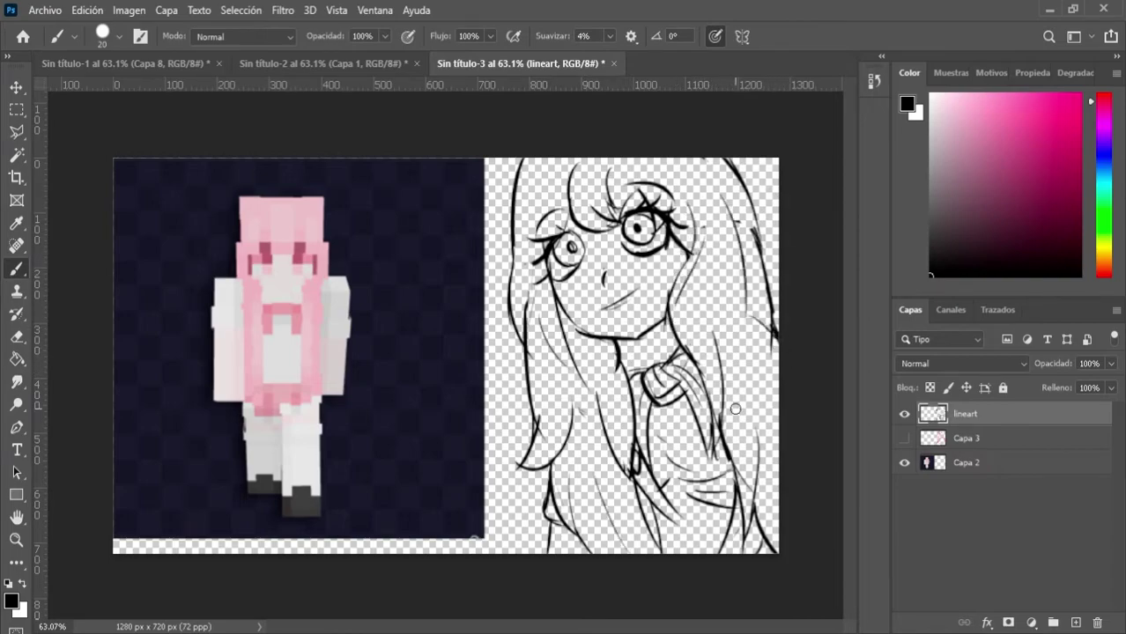
# Add a new layer above Capa 3 and fill it with white behind the lineart.
pyautogui.click(969, 439)
pyautogui.click(1076, 623)
pyautogui.press('g')
pyautogui.click(930, 94)
pyautogui.click(525, 437)
pyautogui.press('z')
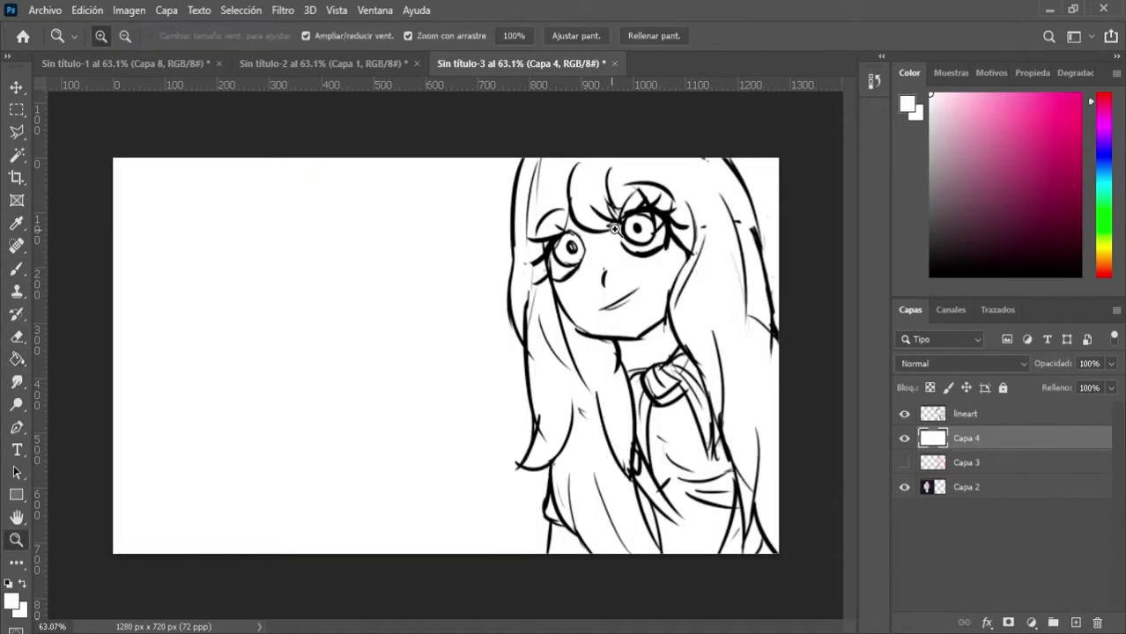
# Clean up stray lines around the eyes on the lineart layer by painting over them in white.
pyautogui.moveTo(660, 213); pyautogui.dragTo(748, 215)
pyautogui.click(966, 414)
pyautogui.press('b')
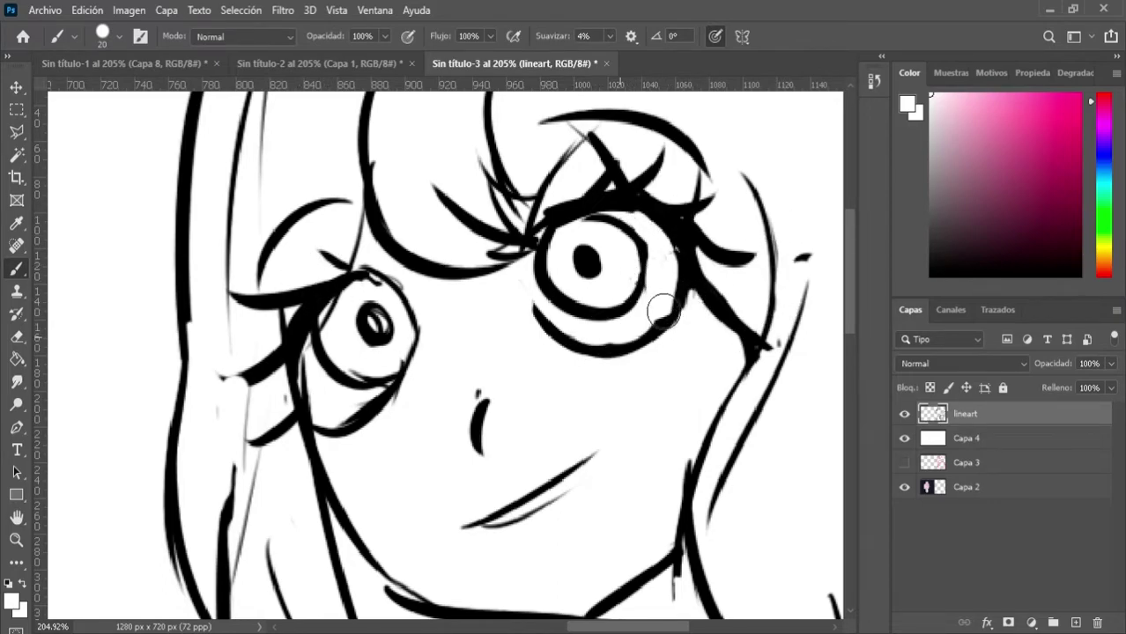
pyautogui.moveTo(342, 419)
pyautogui.mouseDown()
pyautogui.moveTo(406, 389)
pyautogui.moveTo(395, 354)
pyautogui.mouseUp()
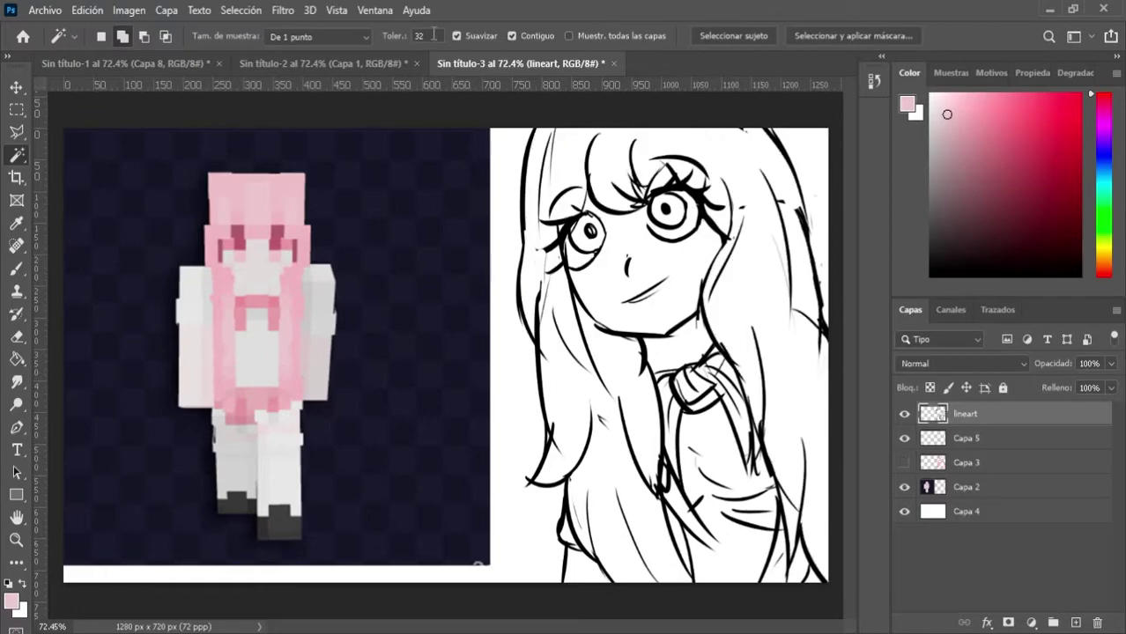
# Select the hair areas of the lineart with the Magic Wand at tolerance 150 and paint them pink sampled from the reference on Capa 5.
pyautogui.write('0')
pyautogui.click(746, 277)
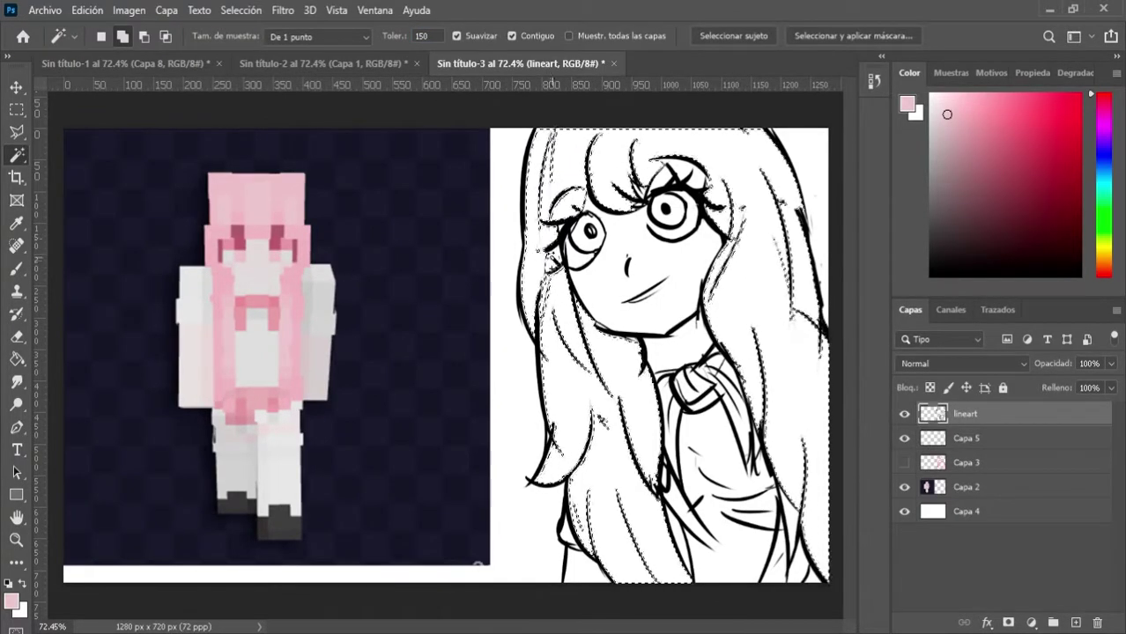
pyautogui.click(966, 437)
pyautogui.press('i')
pyautogui.click(259, 213)
pyautogui.press('b')
pyautogui.moveTo(568, 370); pyautogui.dragTo(806, 537)
pyautogui.press('m')
pyautogui.click(387, 251)
pyautogui.press('z')
pyautogui.moveTo(647, 335)
pyautogui.mouseDown()
pyautogui.moveTo(618, 352)
pyautogui.moveTo(677, 282)
pyautogui.mouseUp()
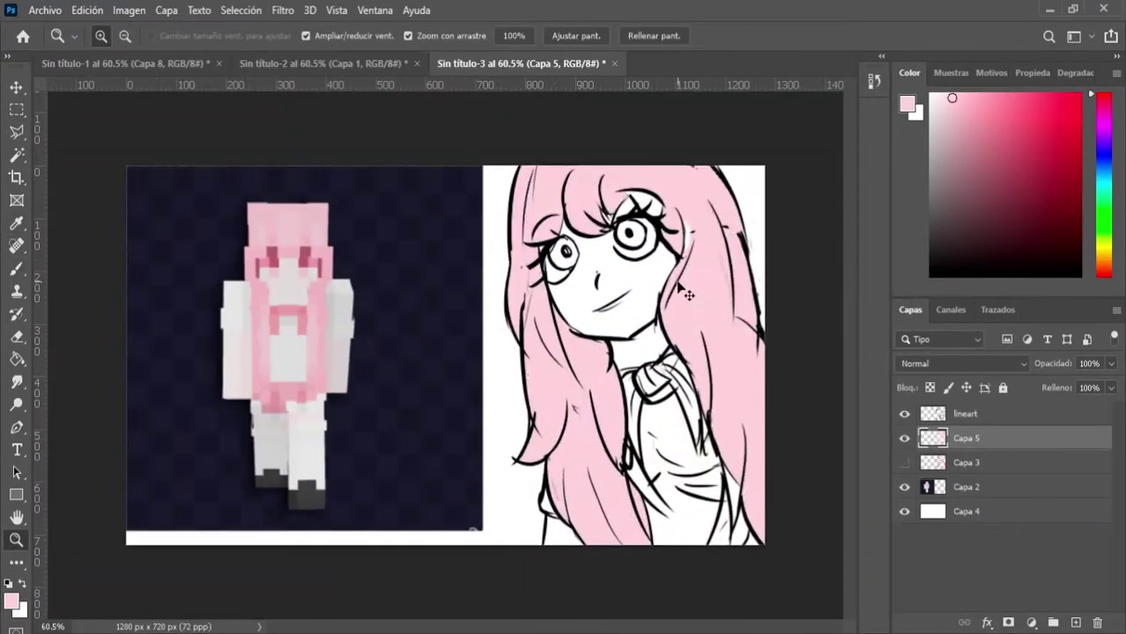
# Bring back the hair selection, repaint the hair on Capa 5 in a slightly stronger light pink, and deselect.
pyautogui.hotkey('ctrl', 'z')
pyautogui.press('b')
pyautogui.press('i')
pyautogui.click(291, 225)
pyautogui.press('b')
pyautogui.moveTo(546, 156); pyautogui.dragTo(722, 476)
pyautogui.click(1103, 113)
pyautogui.moveTo(713, 229)
pyautogui.mouseDown()
pyautogui.moveTo(581, 476)
pyautogui.moveTo(740, 494)
pyautogui.mouseUp()
pyautogui.click(976, 125)
pyautogui.click(959, 97)
pyautogui.moveTo(564, 476); pyautogui.dragTo(740, 493)
pyautogui.click(19, 131)
pyautogui.click(388, 255)
# Erase the leftover white smear in the hair beside the larger eye on the lineart layer.
pyautogui.scroll(12, 688, 248)
pyautogui.press('b')
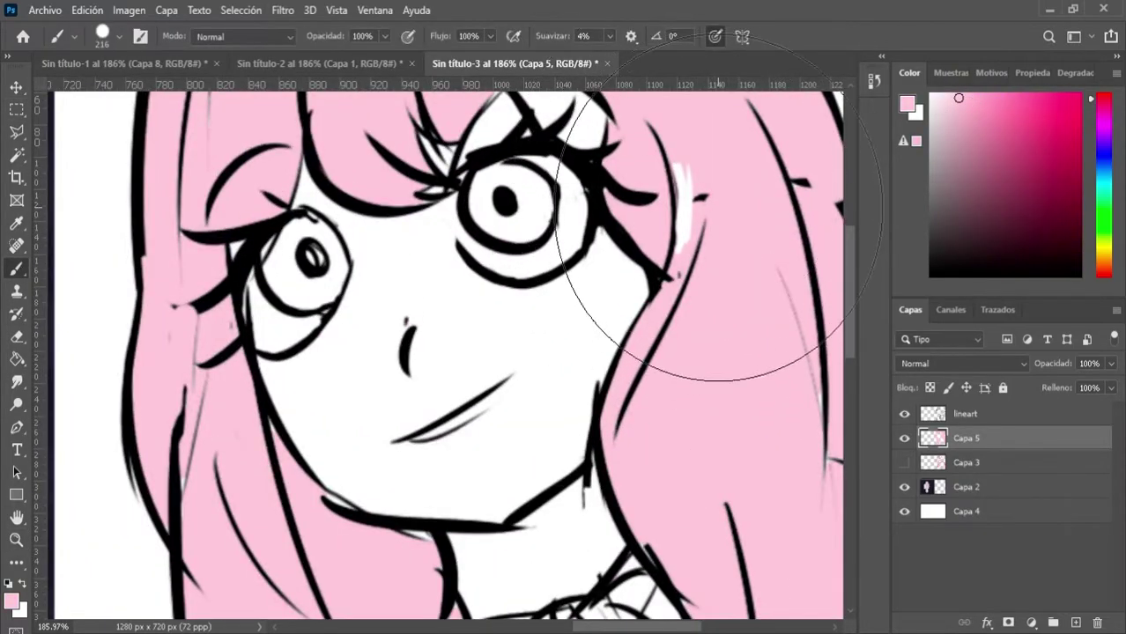
pyautogui.click(965, 413)
pyautogui.scroll(2, 692, 259)
pyautogui.press('e')
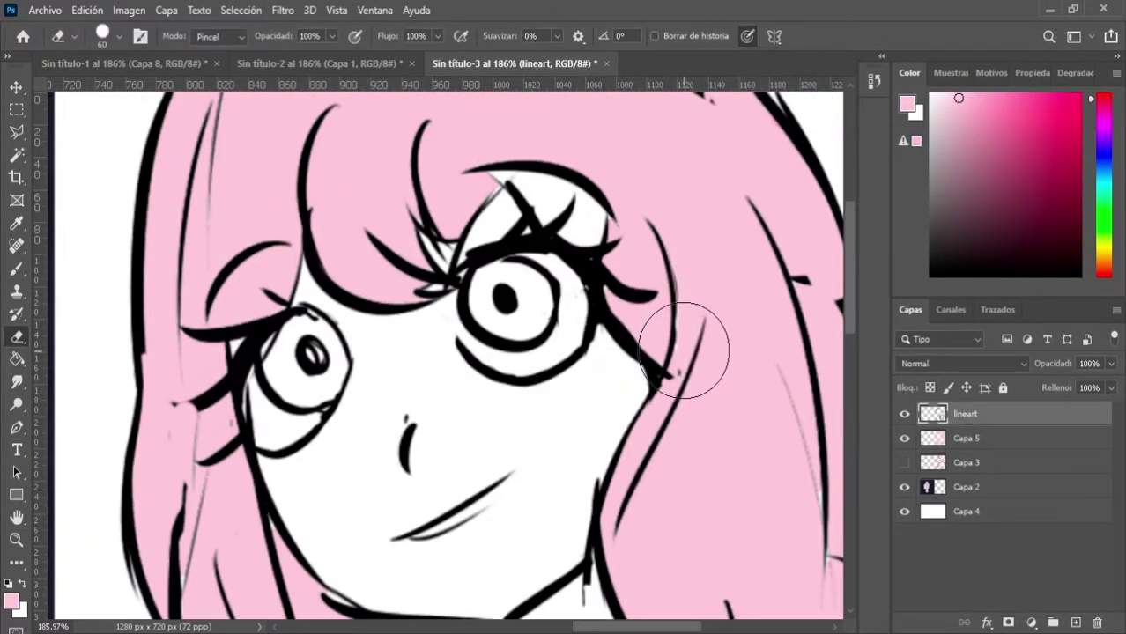
pyautogui.scroll(2, 682, 355)
# Fill the uncoloured hair gaps around the eyes and at the lower hair tip with light pink on Capa 5.
pyautogui.hotkey('alt', '[')
pyautogui.press('b')
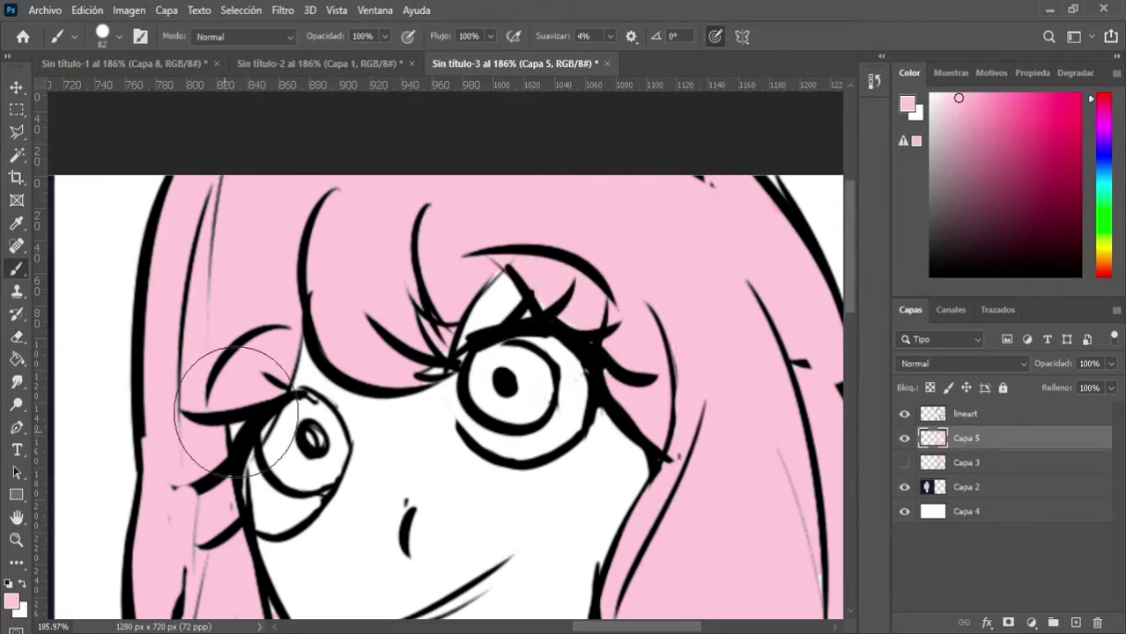
pyautogui.scroll(-5, 213, 214)
pyautogui.scroll(-4, 385, 259)
pyautogui.moveTo(565, 435); pyautogui.dragTo(656, 524)
# Undo the test stroke over the eye and paint darker pink shadows along the hair strands and outer edge on Capa 6.
pyautogui.hscroll(5, 401, 401)
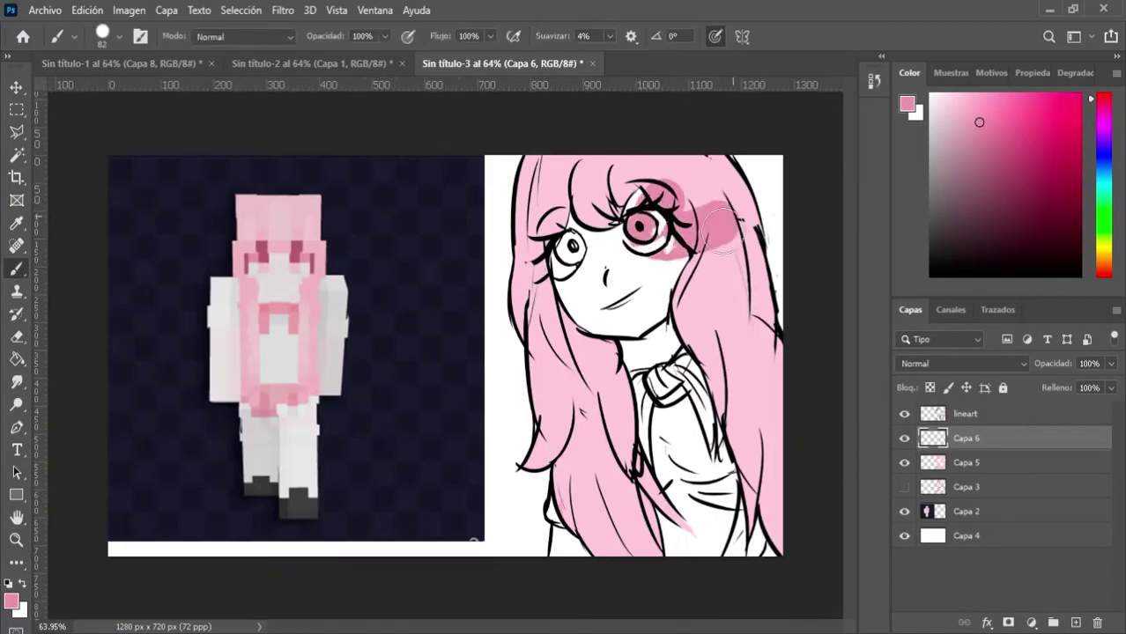
pyautogui.hotkey('ctrl', 'z')
pyautogui.moveTo(710, 157)
pyautogui.mouseDown()
pyautogui.moveTo(768, 308)
pyautogui.moveTo(777, 532)
pyautogui.mouseUp()
pyautogui.hotkey('ctrl', 'z')
pyautogui.moveTo(648, 467)
pyautogui.mouseDown()
pyautogui.moveTo(676, 514)
pyautogui.moveTo(658, 552)
pyautogui.mouseUp()
pyautogui.moveTo(650, 547); pyautogui.dragTo(629, 463)
pyautogui.moveTo(600, 398); pyautogui.dragTo(631, 503)
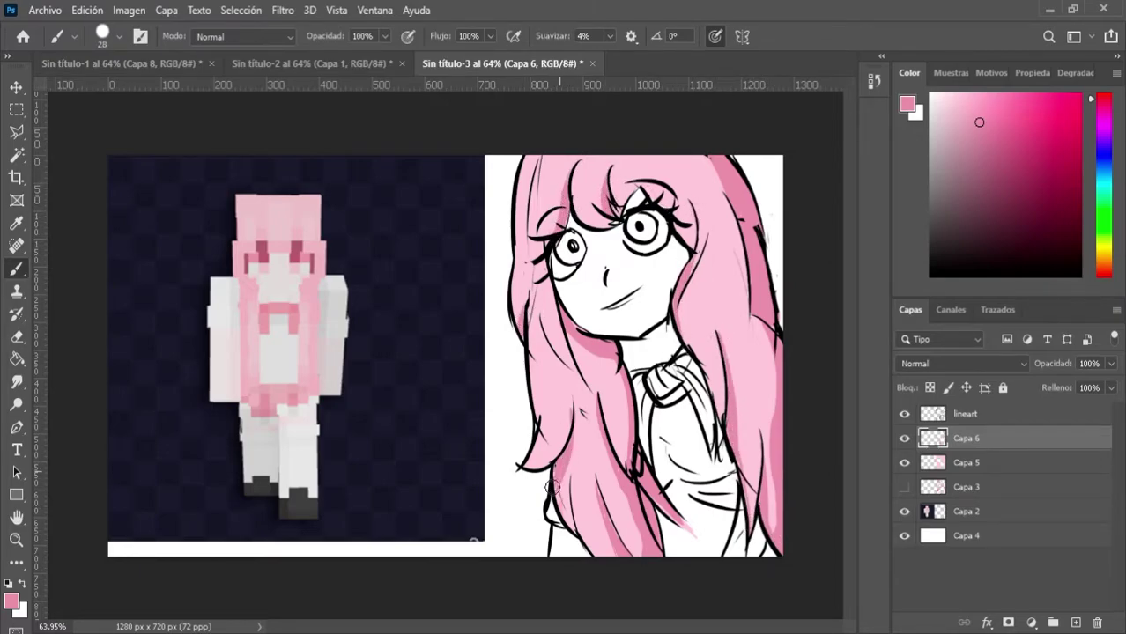
pyautogui.moveTo(731, 191)
pyautogui.mouseDown()
pyautogui.moveTo(713, 162)
pyautogui.moveTo(683, 161)
pyautogui.mouseUp()
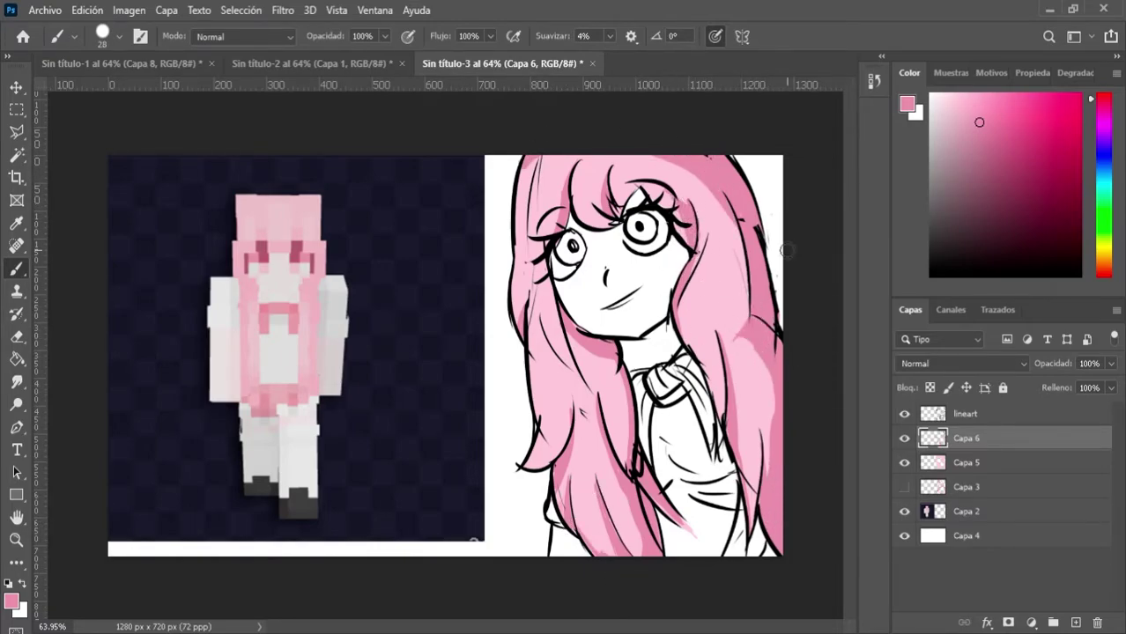
# Create layer Capa 7 and paint thin near-white highlight streaks along the hair strands.
pyautogui.hotkey('ctrl', 'shift', 'alt', 'n')
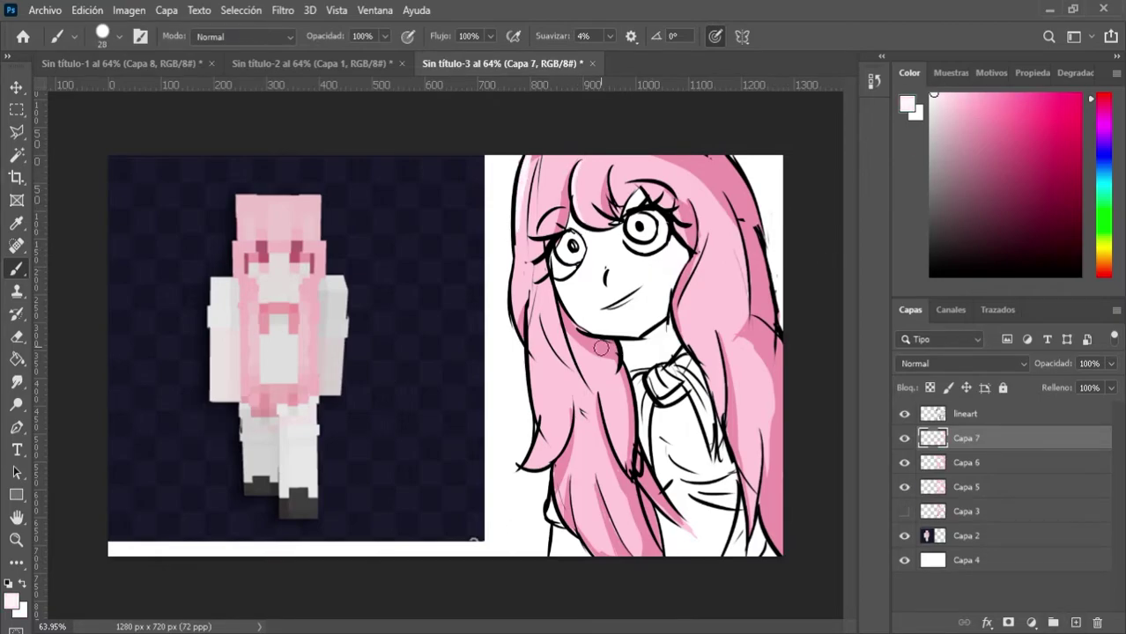
pyautogui.moveTo(530, 329); pyautogui.dragTo(561, 505)
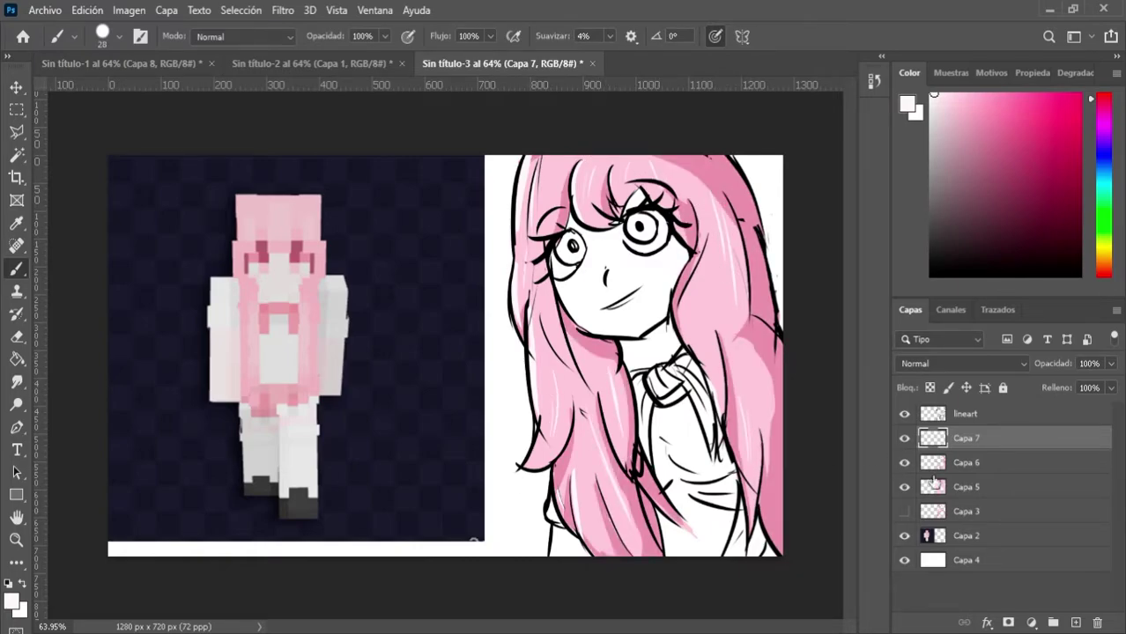
# Add a new layer above Capa 6 and paint dark rose shadows in the deepest folds of the lower and outer hair.
pyautogui.click(967, 463)
pyautogui.click(1076, 622)
pyautogui.click(993, 165)
pyautogui.click(15, 540)
pyautogui.moveTo(677, 515); pyautogui.dragTo(731, 515)
pyautogui.click(16, 269)
pyautogui.moveTo(602, 462); pyautogui.dragTo(647, 577)
pyautogui.moveTo(601, 396); pyautogui.dragTo(609, 465)
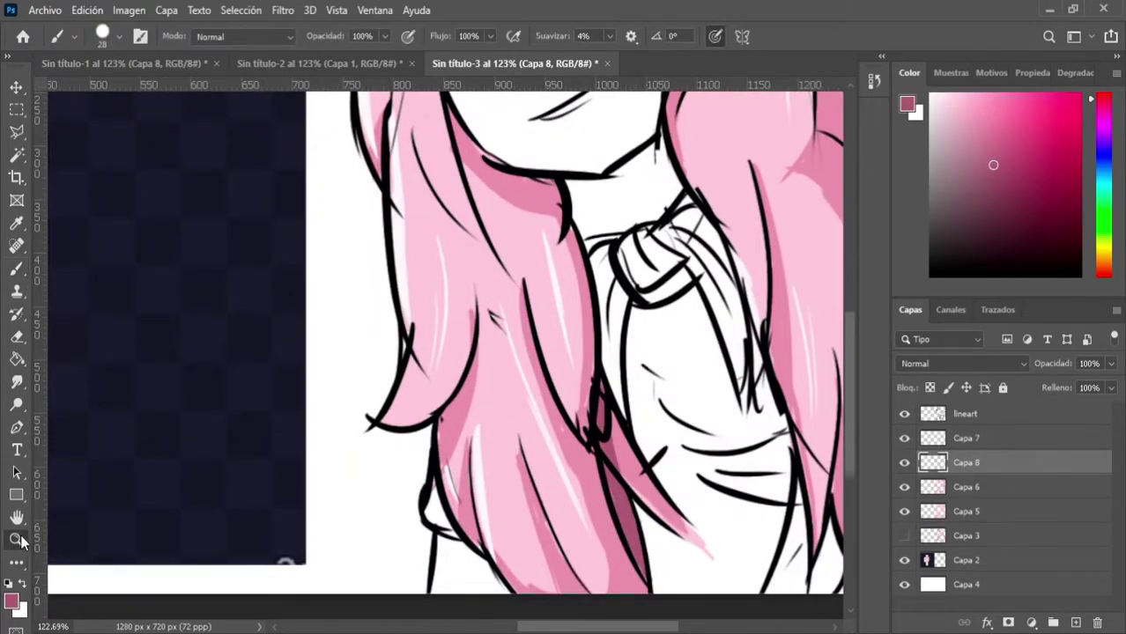
pyautogui.scroll(-3, 786, 179)
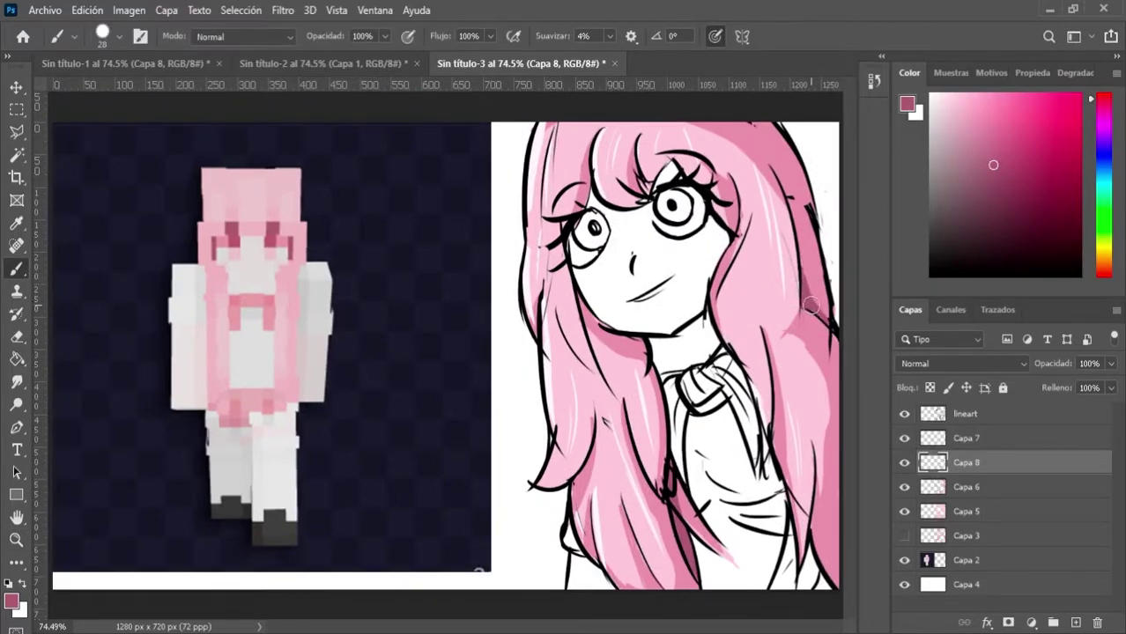
pyautogui.moveTo(833, 582); pyautogui.dragTo(841, 518)
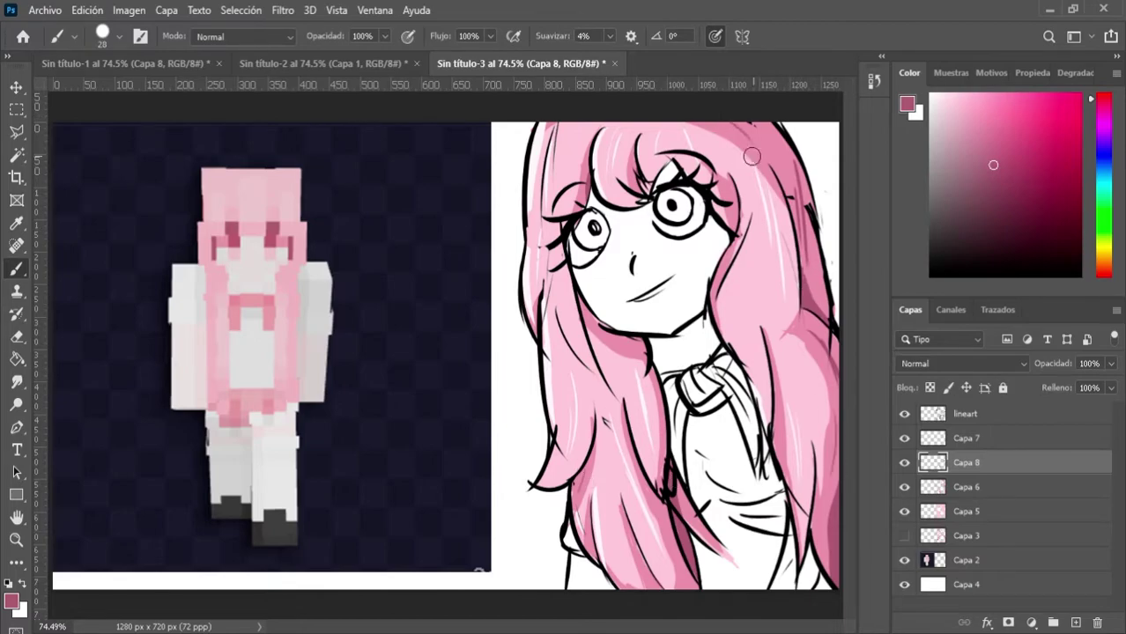
# Select layer Capa 6 and pick a very pale pink for the brush.
pyautogui.press('e')
pyautogui.click(966, 414)
pyautogui.click(966, 438)
pyautogui.click(966, 414)
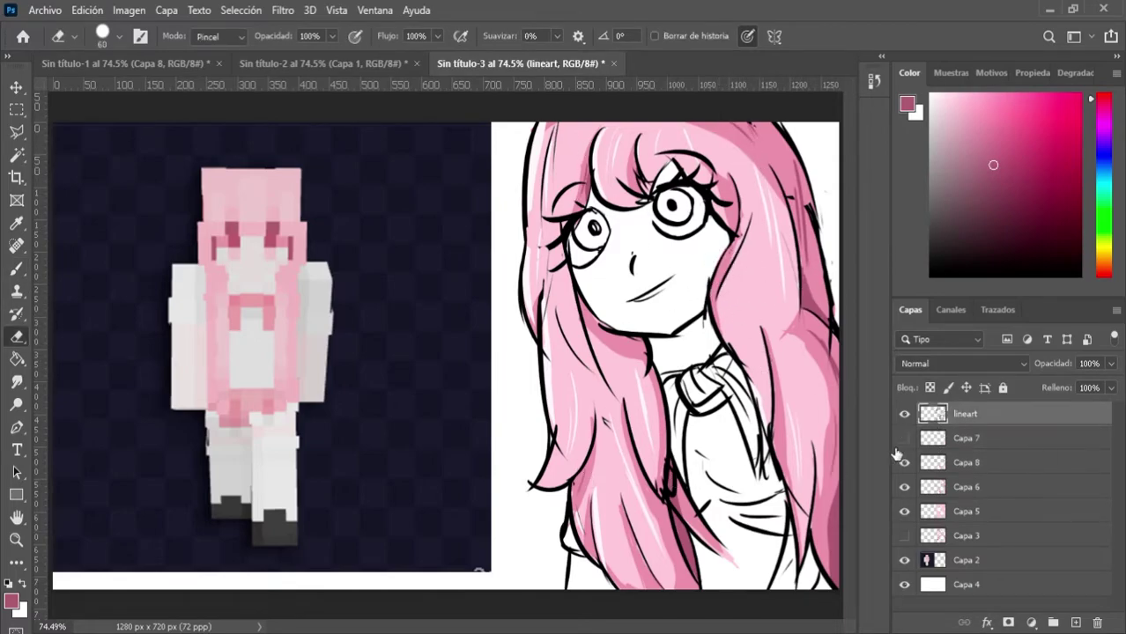
pyautogui.click(966, 487)
pyautogui.click(945, 94)
pyautogui.press('b')
# Paint the neck bow and its hanging tails coral pink on Capa 10, and shade their folds darker.
pyautogui.click(16, 540)
pyautogui.moveTo(546, 423); pyautogui.dragTo(458, 423)
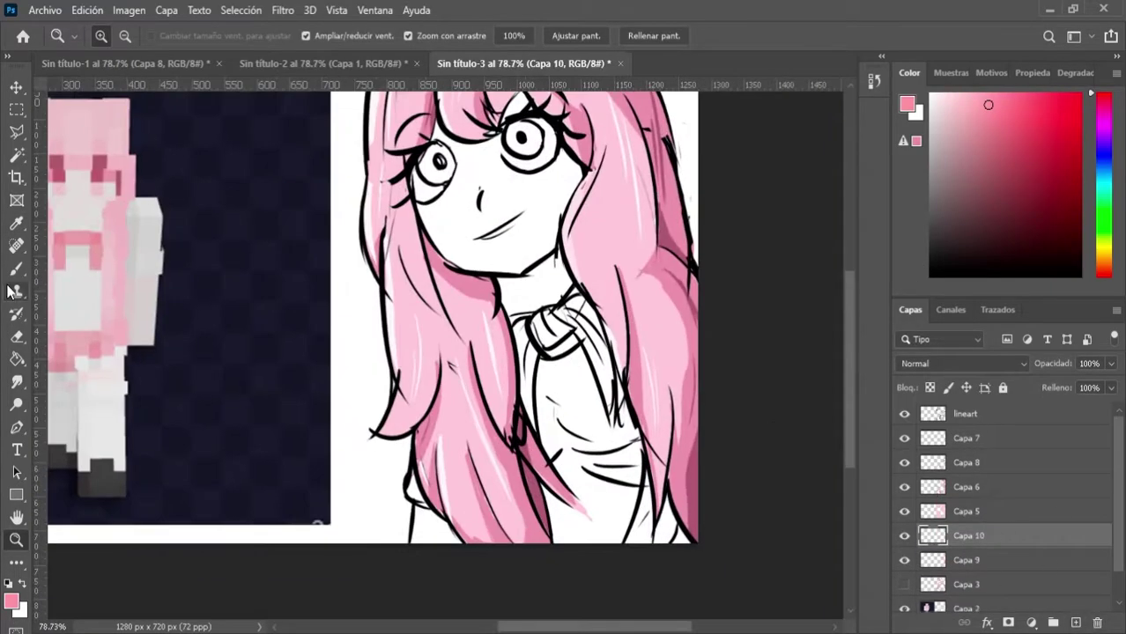
pyautogui.press('b')
pyautogui.moveTo(525, 327); pyautogui.dragTo(526, 381)
pyautogui.moveTo(539, 328)
pyautogui.mouseDown()
pyautogui.moveTo(605, 369)
pyautogui.moveTo(582, 309)
pyautogui.mouseUp()
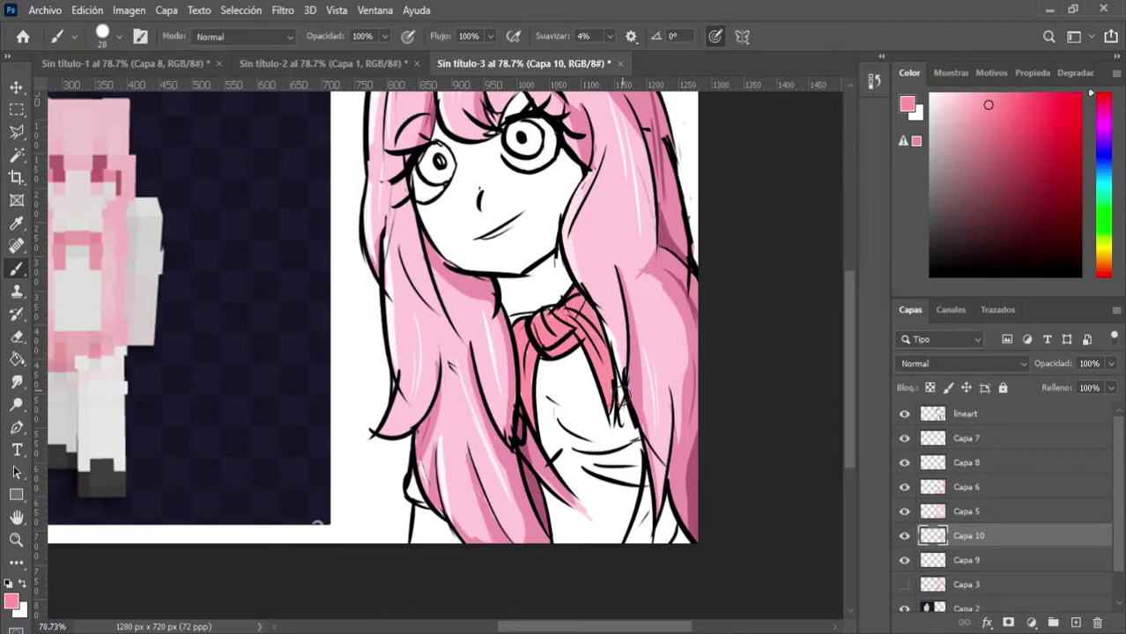
pyautogui.moveTo(603, 346); pyautogui.dragTo(539, 388)
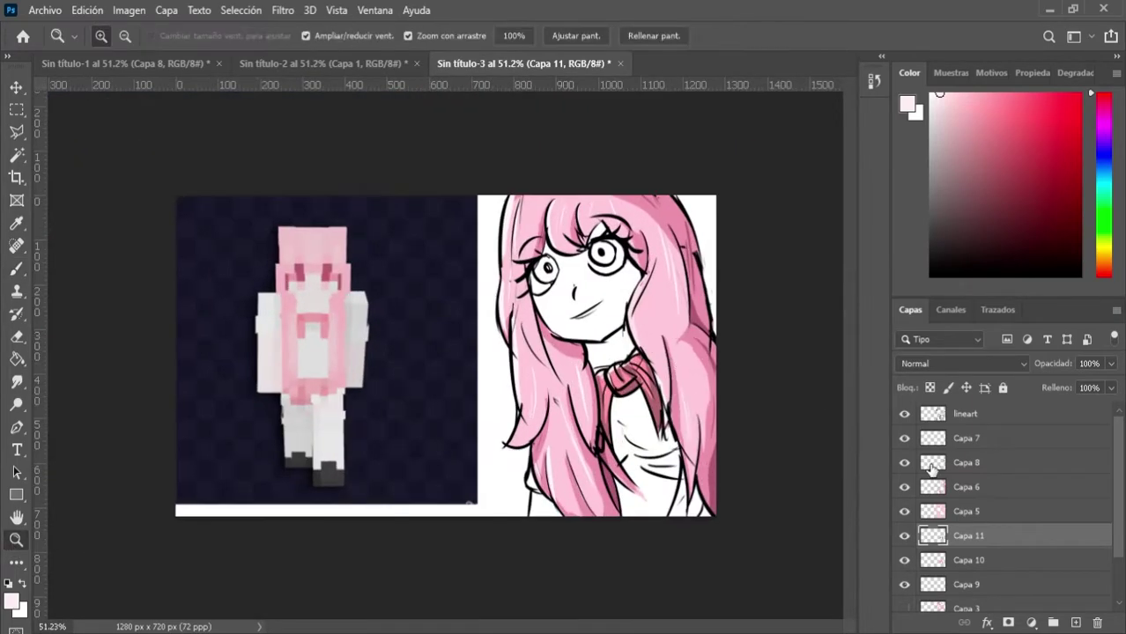
# Clear the selection and lay a near-white base tint on the front of the shirt on Capa 12.
pyautogui.scroll(-2, 1005, 503)
pyautogui.click(969, 550)
pyautogui.press('w')
pyautogui.hotkey('ctrl', 'd')
pyautogui.press('b')
pyautogui.moveTo(414, 422)
pyautogui.mouseDown()
pyautogui.moveTo(470, 419)
pyautogui.moveTo(349, 419)
pyautogui.mouseUp()
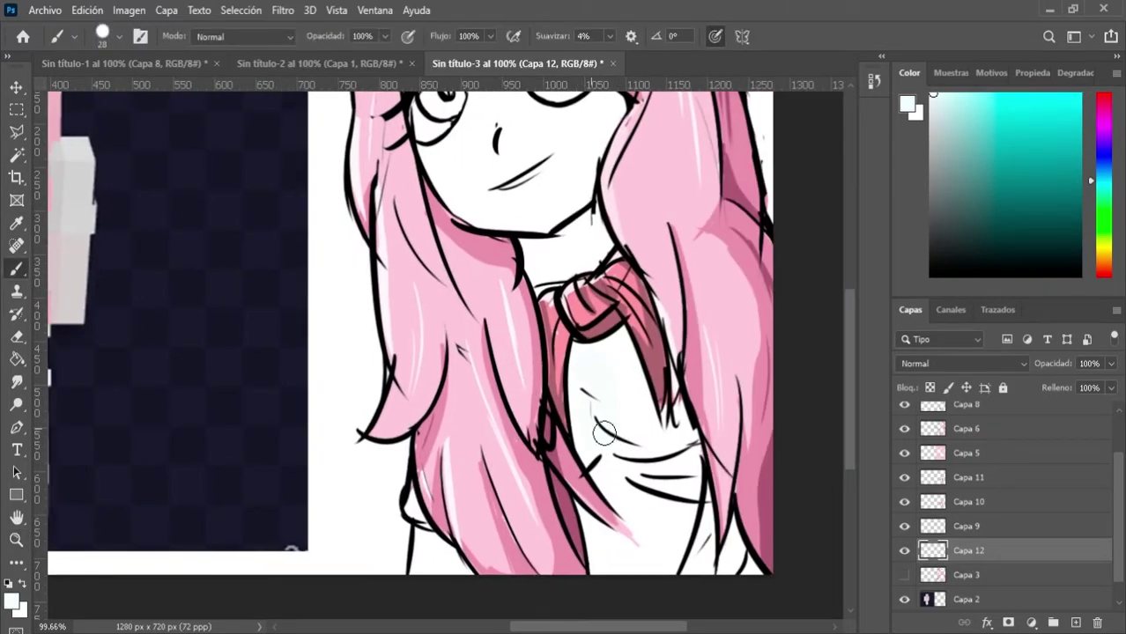
pyautogui.moveTo(607, 335)
pyautogui.mouseDown()
pyautogui.moveTo(689, 441)
pyautogui.moveTo(697, 474)
pyautogui.mouseUp()
# Shade the shirt folds, the area under the bow and the sleeve edge with pale grey-green.
pyautogui.moveTo(738, 546)
pyautogui.mouseDown()
pyautogui.moveTo(698, 537)
pyautogui.moveTo(689, 501)
pyautogui.moveTo(662, 507)
pyautogui.moveTo(693, 459)
pyautogui.moveTo(689, 516)
pyautogui.moveTo(611, 461)
pyautogui.moveTo(669, 433)
pyautogui.mouseUp()
pyautogui.moveTo(581, 337); pyautogui.dragTo(645, 544)
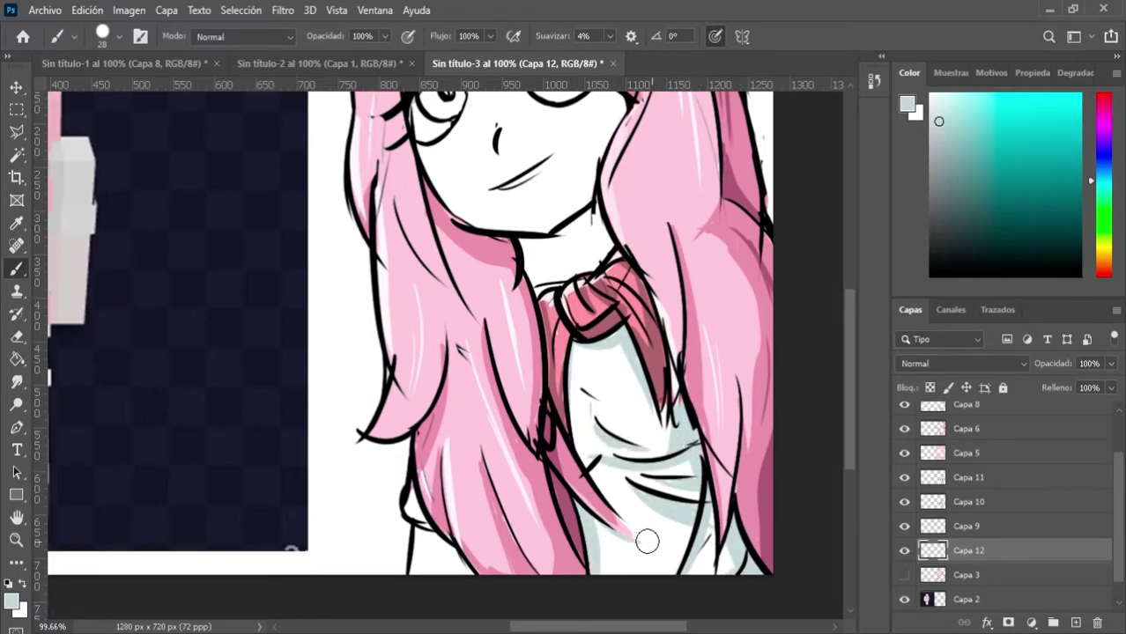
pyautogui.moveTo(411, 502); pyautogui.dragTo(419, 516)
pyautogui.moveTo(713, 435); pyautogui.dragTo(668, 421)
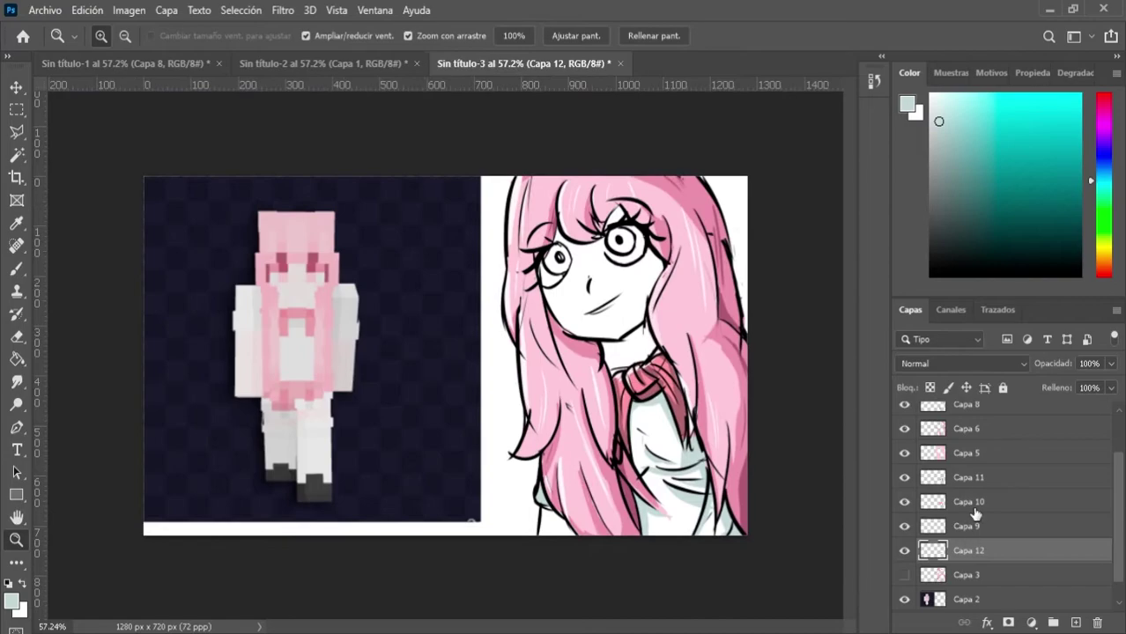
# Add a new layer above Capa 3 and paint the face and neck in a pale peach skin tone.
pyautogui.click(975, 575)
pyautogui.click(1075, 622)
pyautogui.click(1104, 269)
pyautogui.click(944, 94)
pyautogui.moveTo(643, 251); pyautogui.dragTo(749, 252)
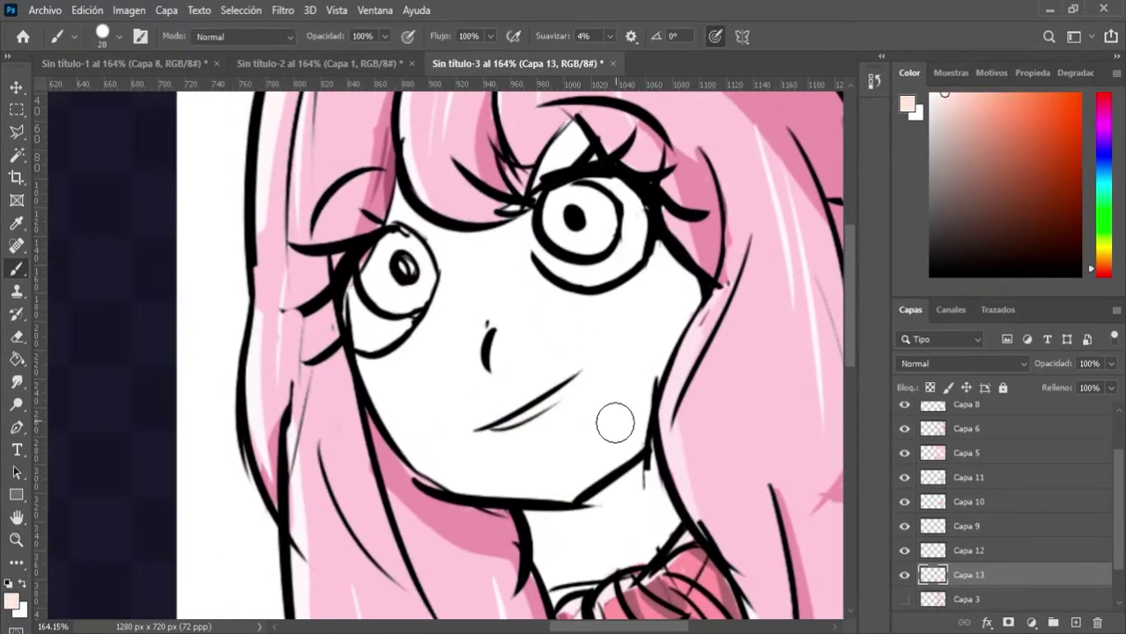
pyautogui.press('space')
pyautogui.moveTo(584, 411)
pyautogui.mouseDown()
pyautogui.moveTo(581, 394)
pyautogui.moveTo(643, 283)
pyautogui.moveTo(544, 567)
pyautogui.moveTo(623, 448)
pyautogui.moveTo(447, 412)
pyautogui.moveTo(397, 351)
pyautogui.moveTo(546, 282)
pyautogui.moveTo(422, 221)
pyautogui.moveTo(452, 229)
pyautogui.moveTo(561, 126)
pyautogui.mouseUp()
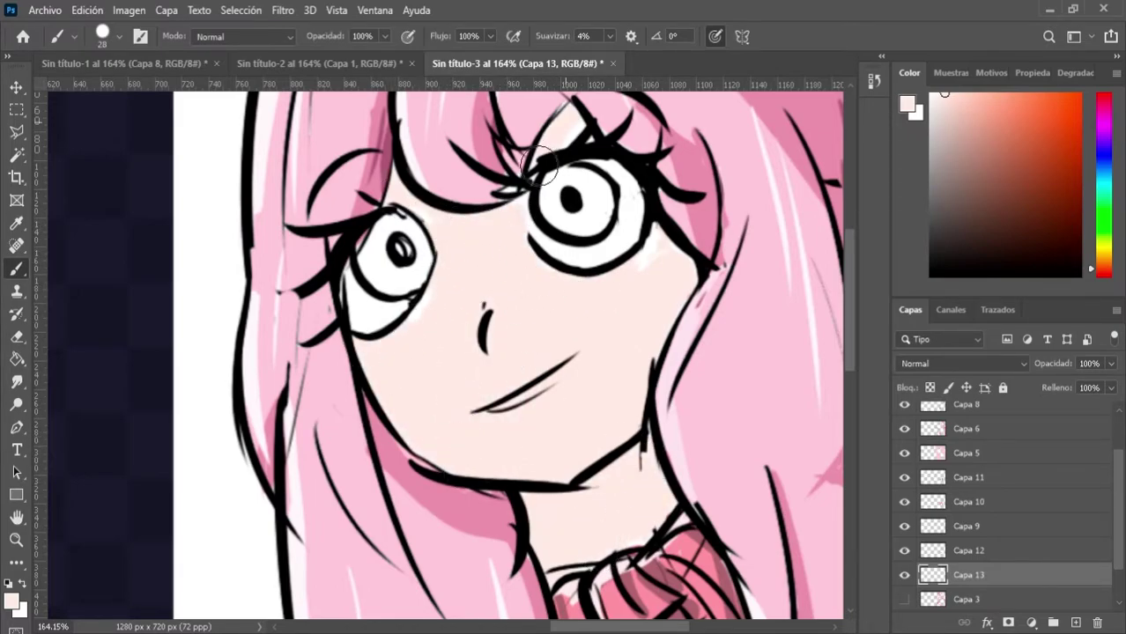
# Add a new layer above Capa 13 and paint salmon skin shadows along the cheek edge and above the larger eye.
pyautogui.click(16, 540)
pyautogui.moveTo(396, 388); pyautogui.dragTo(288, 386)
pyautogui.moveTo(579, 543); pyautogui.dragTo(696, 543)
pyautogui.click(17, 274)
pyautogui.moveTo(339, 352)
pyautogui.mouseDown()
pyautogui.moveTo(402, 372)
pyautogui.moveTo(432, 401)
pyautogui.moveTo(390, 349)
pyautogui.mouseUp()
pyautogui.click(974, 115)
pyautogui.click(1108, 274)
pyautogui.click(986, 116)
pyautogui.click(16, 540)
pyautogui.moveTo(592, 291); pyautogui.dragTo(520, 292)
pyautogui.moveTo(590, 272); pyautogui.dragTo(678, 272)
pyautogui.click(16, 269)
pyautogui.click(1075, 622)
pyautogui.moveTo(696, 340)
pyautogui.mouseDown()
pyautogui.moveTo(698, 292)
pyautogui.moveTo(703, 348)
pyautogui.mouseUp()
pyautogui.moveTo(618, 169); pyautogui.dragTo(582, 196)
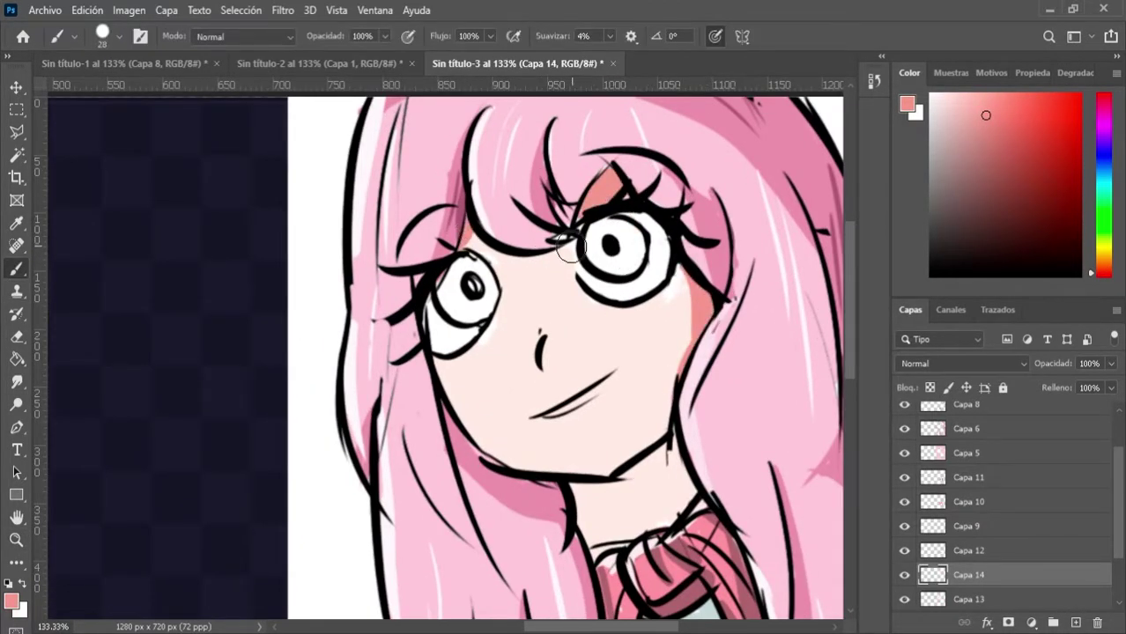
# Paint salmon shadows beneath the bangs, beside the nose, on the neck and along the jaw edge.
pyautogui.moveTo(564, 249); pyautogui.dragTo(529, 258)
pyautogui.moveTo(539, 343); pyautogui.dragTo(534, 361)
pyautogui.moveTo(636, 457); pyautogui.dragTo(670, 448)
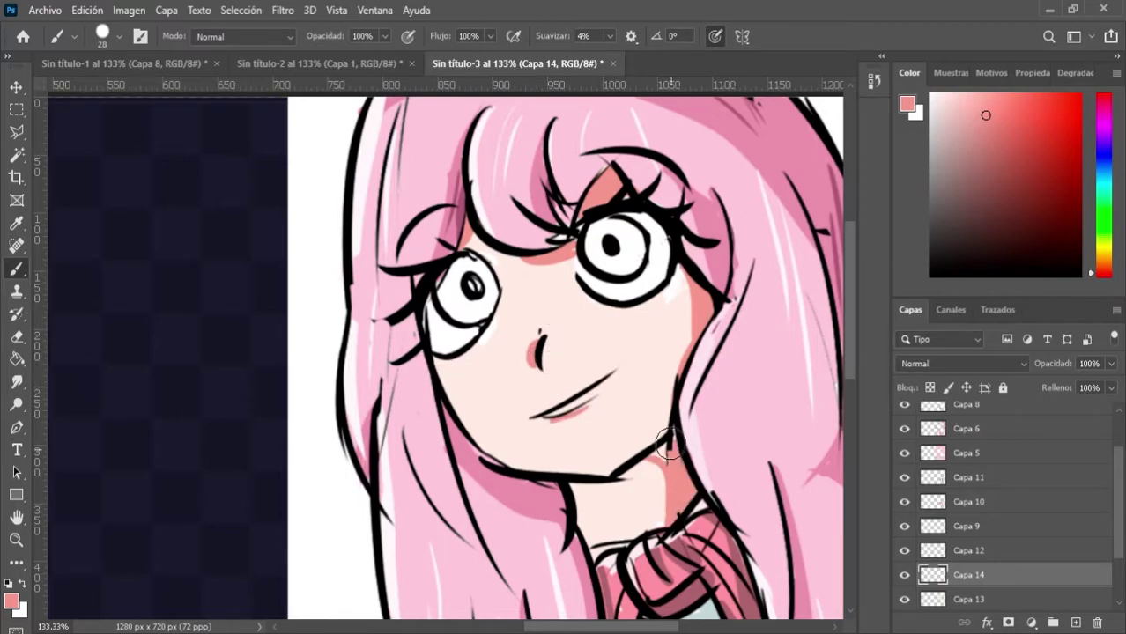
pyautogui.moveTo(701, 295); pyautogui.dragTo(677, 414)
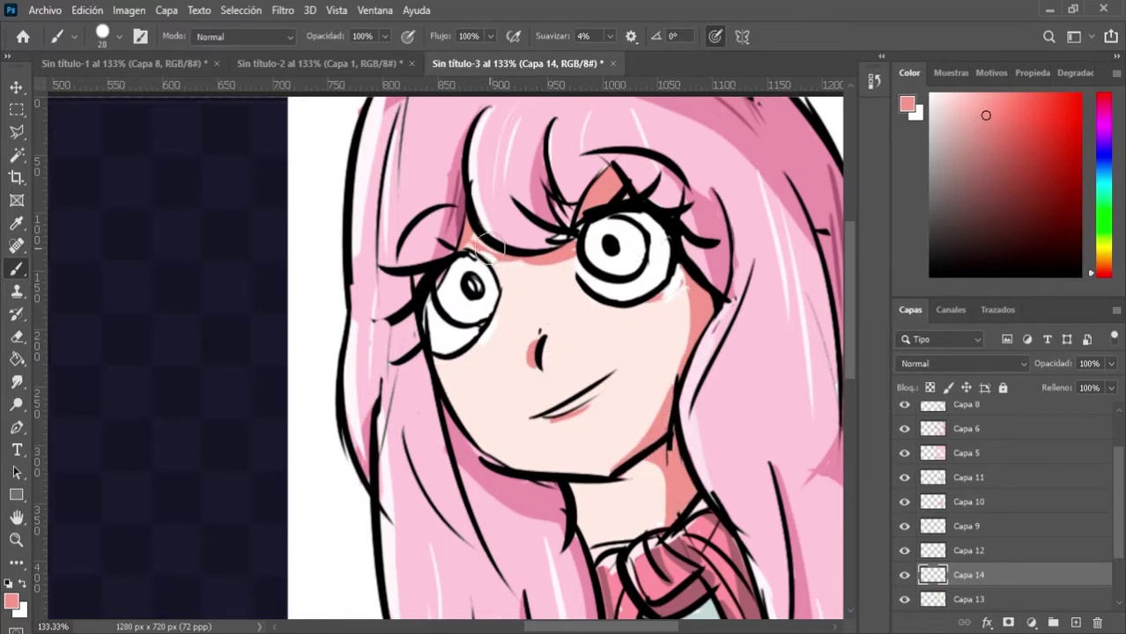
# Dab white highlights onto both cheeks and the skin around the eyes.
pyautogui.scroll(-3, 586, 352)
pyautogui.scroll(-4, 376, 368)
pyautogui.press('z')
pyautogui.moveTo(376, 368); pyautogui.dragTo(323, 368)
pyautogui.keyDown('alt'); pyautogui.click(621, 251); pyautogui.keyUp('alt')
pyautogui.moveTo(643, 245); pyautogui.dragTo(715, 236)
pyautogui.moveTo(332, 419); pyautogui.dragTo(474, 547)
pyautogui.click(403, 401)
pyautogui.click(560, 359)
# Fill the white gap at the tip of the bangs beside the larger eye with hair pink on Capa 6.
pyautogui.scroll(-3, 525, 411)
pyautogui.scroll(-5, 525, 411)
pyautogui.moveTo(313, 407); pyautogui.dragTo(311, 456)
pyautogui.press('z')
pyautogui.moveTo(766, 359)
pyautogui.mouseDown()
pyautogui.moveTo(678, 360)
pyautogui.moveTo(741, 359)
pyautogui.mouseUp()
pyautogui.moveTo(665, 194); pyautogui.dragTo(766, 194)
pyautogui.click(12, 606)
pyautogui.scroll(2, 969, 502)
pyautogui.click(904, 502)
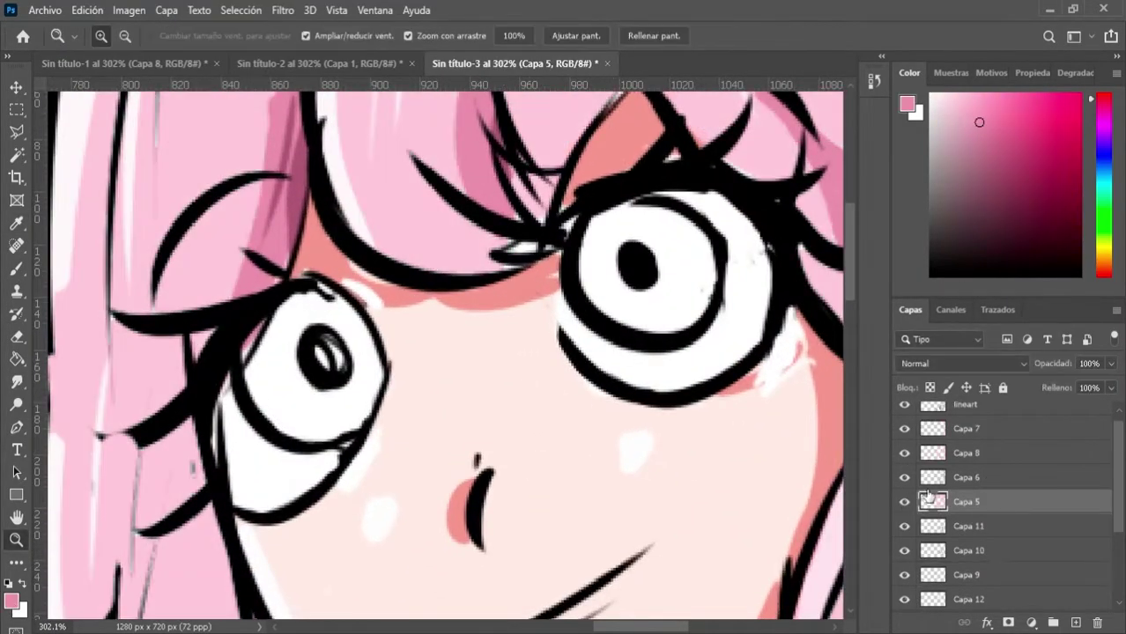
pyautogui.click(904, 502)
pyautogui.click(969, 478)
pyautogui.press('b')
pyautogui.moveTo(523, 242); pyautogui.dragTo(548, 247)
# Add a new layer above Capa 13 and paint both irises vivid pink.
pyautogui.press('z')
pyautogui.click(1004, 526)
pyautogui.click(1074, 623)
pyautogui.press('b')
pyautogui.moveTo(397, 392); pyautogui.dragTo(365, 370)
pyautogui.moveTo(634, 229)
pyautogui.mouseDown()
pyautogui.moveTo(687, 309)
pyautogui.moveTo(625, 211)
pyautogui.mouseUp()
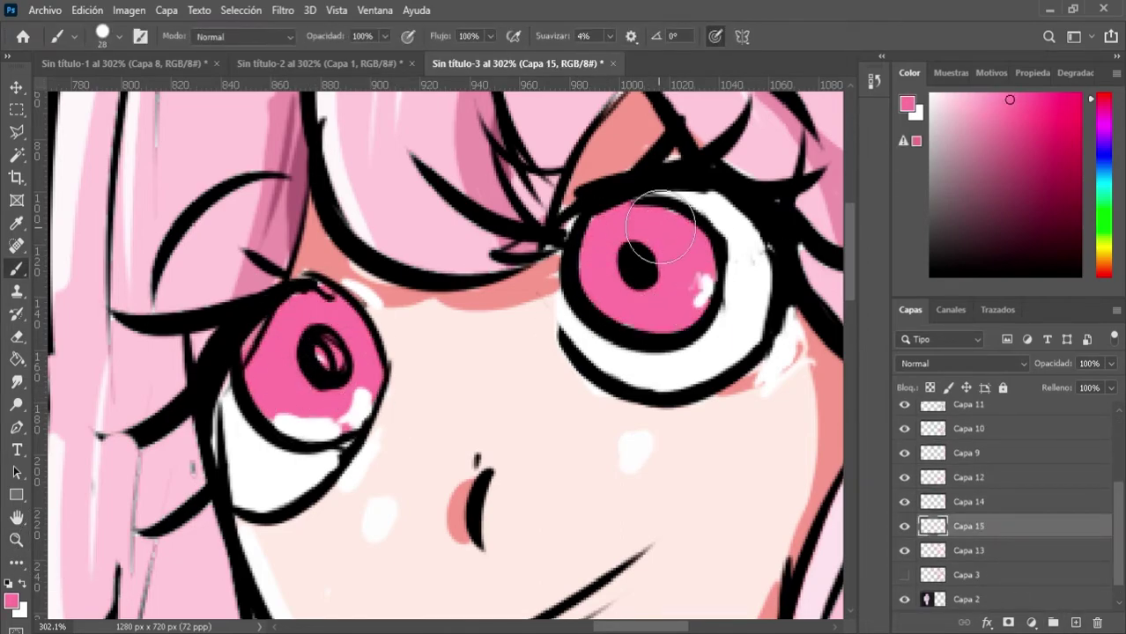
# Erase the white patches inside both irises on the lineart layer.
pyautogui.scroll(4, 1013, 502)
pyautogui.click(965, 413)
pyautogui.press('e')
pyautogui.moveTo(294, 419); pyautogui.dragTo(310, 410)
pyautogui.hotkey('ctrl', 'z')
pyautogui.click(119, 36)
pyautogui.moveTo(111, 92); pyautogui.dragTo(106, 92)
pyautogui.moveTo(346, 419)
pyautogui.mouseDown()
pyautogui.moveTo(308, 426)
pyautogui.moveTo(293, 405)
pyautogui.moveTo(359, 411)
pyautogui.mouseUp()
pyautogui.click(905, 414)
pyautogui.click(905, 413)
pyautogui.click(689, 284)
pyautogui.click(931, 276)
pyautogui.click(23, 274)
pyautogui.moveTo(304, 440)
pyautogui.mouseDown()
pyautogui.moveTo(374, 401)
pyautogui.moveTo(373, 418)
pyautogui.moveTo(379, 392)
pyautogui.mouseUp()
pyautogui.hotkey('ctrl', 'z')
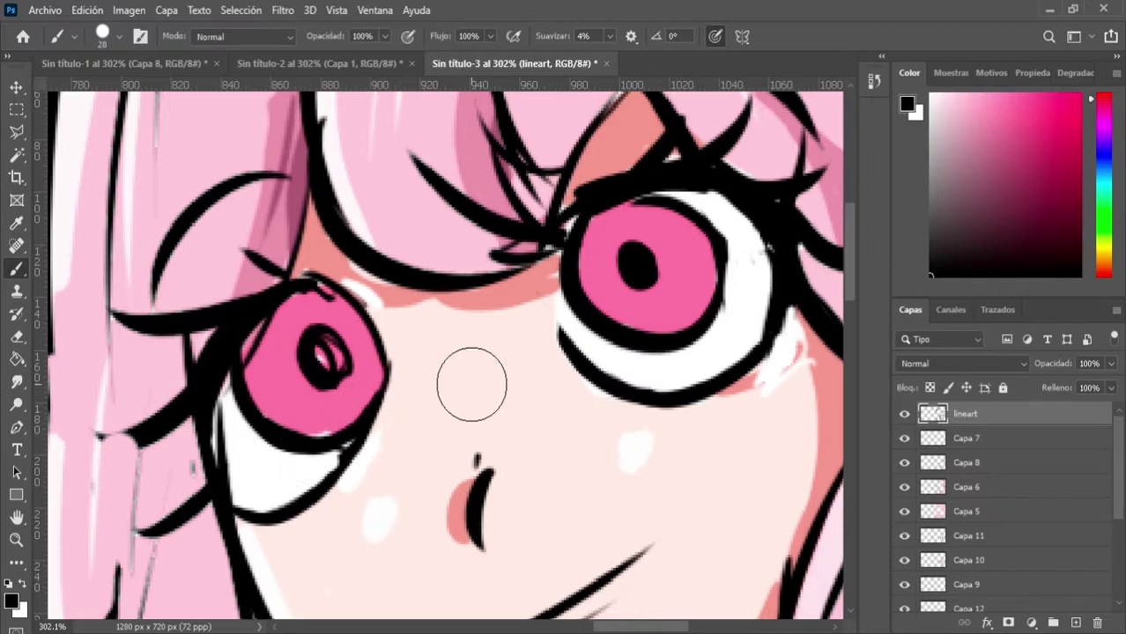
# Paint darker pink shading across the lower part and outer edge of both irises on Capa 6 with a size 15 brush.
pyautogui.keyDown('alt'); pyautogui.click(350, 406); pyautogui.keyUp('alt')
pyautogui.scroll(-2, 1005, 476)
pyautogui.click(995, 462)
pyautogui.click(995, 160)
pyautogui.hotkey('alt', ']')
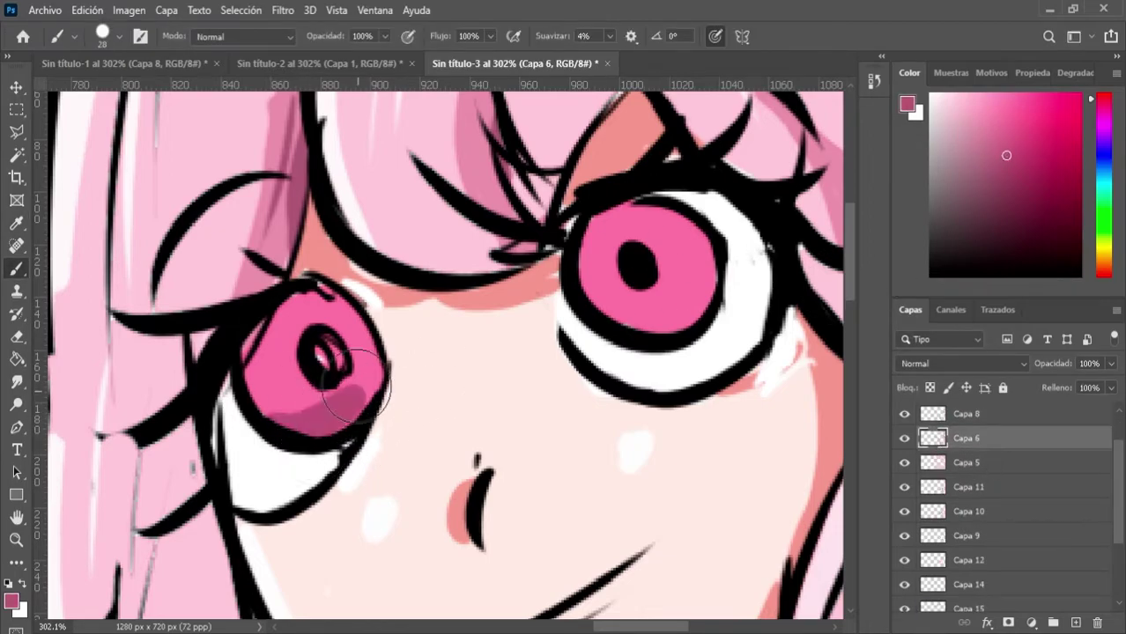
pyautogui.press('[')
pyautogui.press('[')
pyautogui.press('[')
pyautogui.moveTo(288, 313); pyautogui.dragTo(256, 392)
pyautogui.moveTo(592, 228); pyautogui.dragTo(603, 244)
pyautogui.moveTo(268, 401)
pyautogui.mouseDown()
pyautogui.moveTo(347, 404)
pyautogui.moveTo(377, 380)
pyautogui.mouseUp()
pyautogui.moveTo(588, 301)
pyautogui.mouseDown()
pyautogui.moveTo(703, 269)
pyautogui.moveTo(683, 315)
pyautogui.mouseUp()
# Paint very pale pink rim highlights along the side edges of both irises.
pyautogui.click(961, 154)
pyautogui.moveTo(961, 153); pyautogui.dragTo(941, 94)
pyautogui.moveTo(592, 222); pyautogui.dragTo(581, 293)
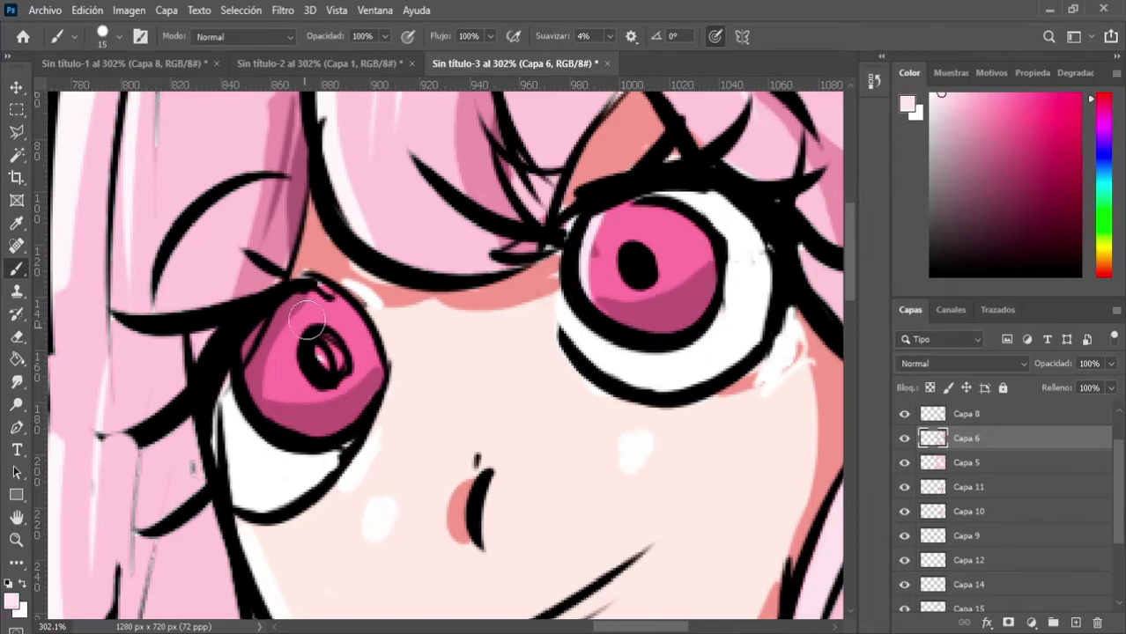
pyautogui.moveTo(337, 291); pyautogui.dragTo(366, 339)
pyautogui.moveTo(257, 329); pyautogui.dragTo(249, 358)
pyautogui.moveTo(275, 310); pyautogui.dragTo(248, 388)
pyautogui.moveTo(709, 233); pyautogui.dragTo(710, 319)
# Brush lighter pink strokes around the upper side of both pupils.
pyautogui.click(990, 94)
pyautogui.moveTo(609, 245)
pyautogui.mouseDown()
pyautogui.moveTo(658, 251)
pyautogui.moveTo(662, 238)
pyautogui.mouseUp()
pyautogui.moveTo(345, 328); pyautogui.dragTo(286, 354)
pyautogui.moveTo(608, 231); pyautogui.dragTo(683, 251)
# Add a new layer above the lineart and fill the hollow pupil of the smaller eye with black.
pyautogui.scroll(2, 1052, 572)
pyautogui.click(987, 414)
pyautogui.click(1075, 623)
pyautogui.click(934, 276)
pyautogui.moveTo(326, 343); pyautogui.dragTo(332, 366)
# Dab a round white highlight at the upper edge of each pupil.
pyautogui.click(930, 94)
pyautogui.click(652, 242)
pyautogui.moveTo(336, 324); pyautogui.dragTo(333, 337)
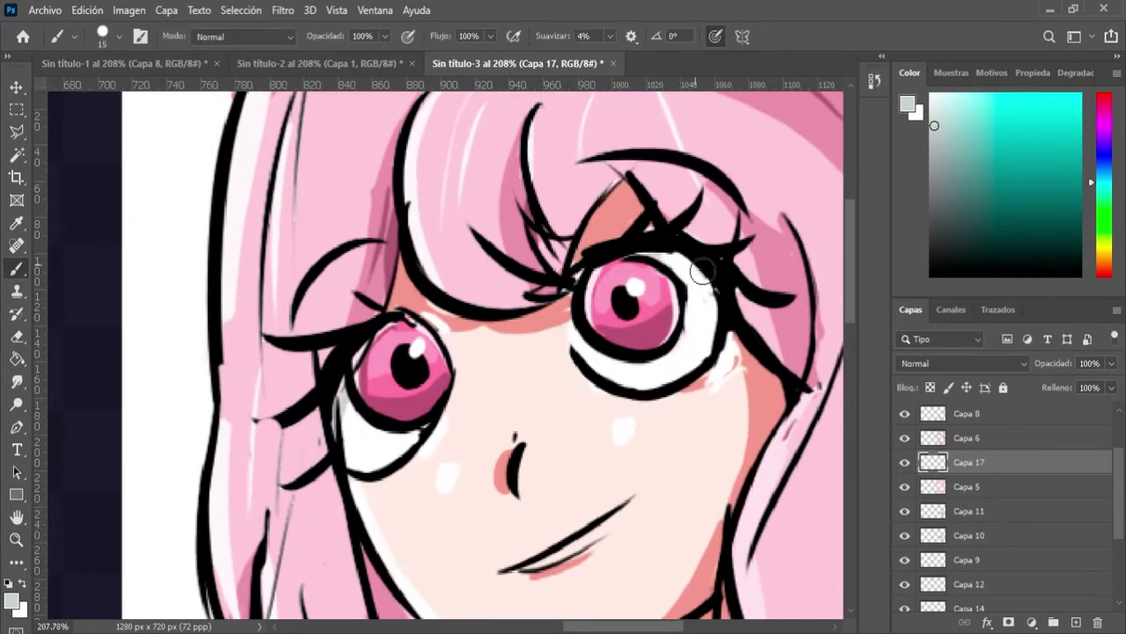
# Add a new layer directly above Capa 7, beneath the lineart.
pyautogui.scroll(3, 969, 462)
pyautogui.click(956, 439)
pyautogui.click(945, 465)
pyautogui.click(1076, 623)
# Erase the stray marks in the white of the larger eye on the lineart layer.
pyautogui.click(1049, 414)
pyautogui.moveTo(904, 438)
pyautogui.mouseDown()
pyautogui.moveTo(904, 416)
pyautogui.moveTo(904, 438)
pyautogui.mouseUp()
pyautogui.press('e')
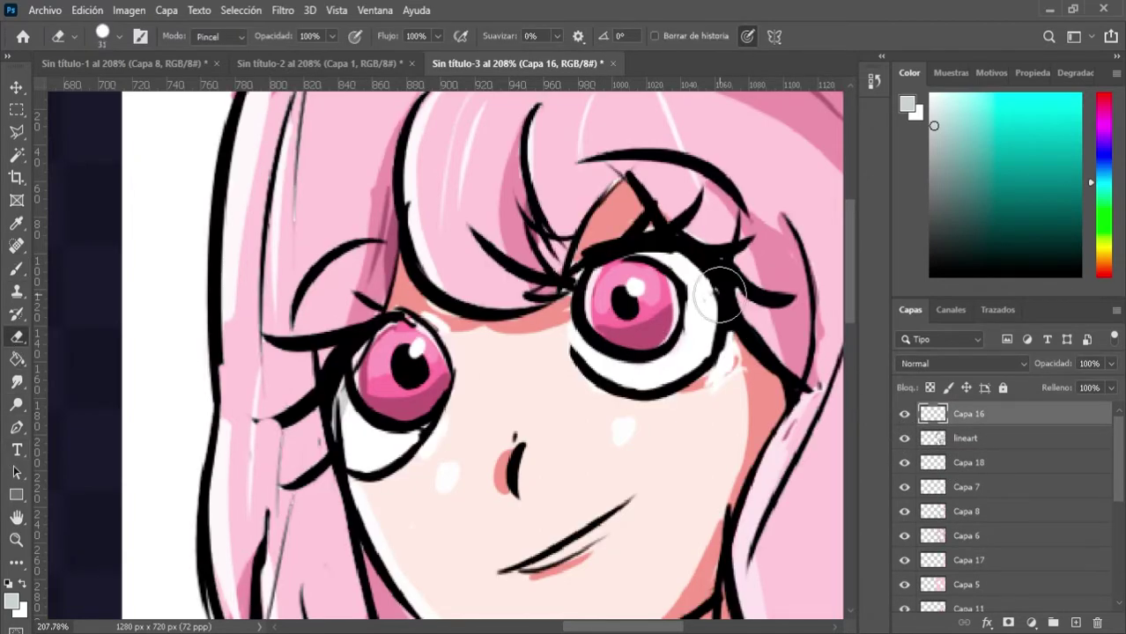
pyautogui.hotkey('alt', '[')
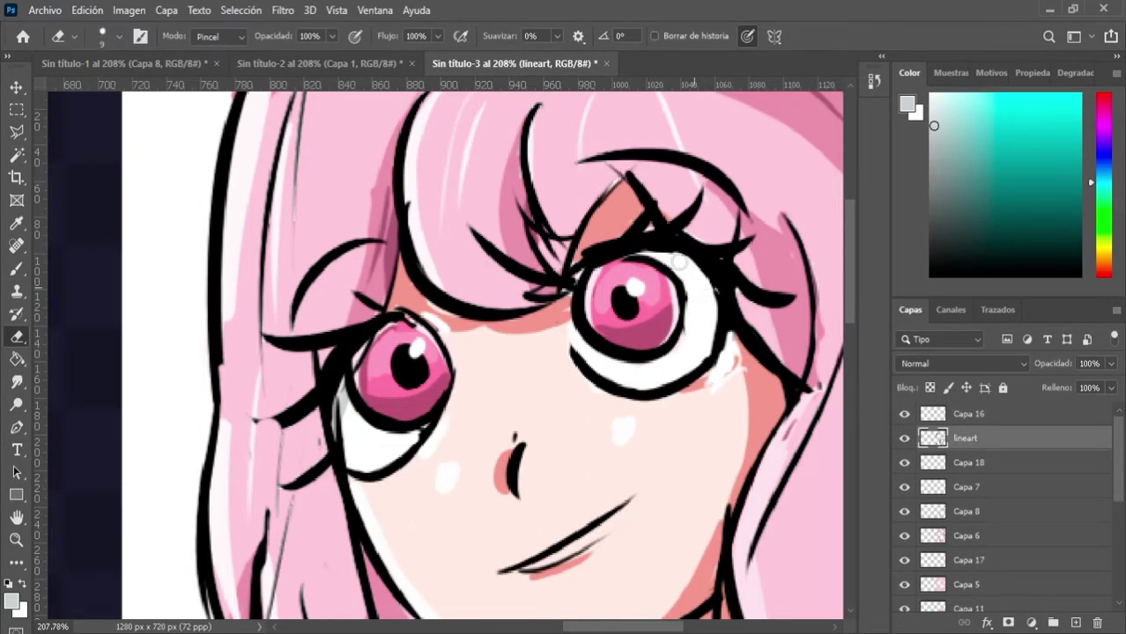
# Add a layer above Capa 18 and shade the upper and inner edges of the larger eye's white light grey.
pyautogui.click(965, 463)
pyautogui.click(1075, 623)
pyautogui.press('b')
pyautogui.moveTo(707, 284)
pyautogui.mouseDown()
pyautogui.moveTo(674, 258)
pyautogui.moveTo(709, 300)
pyautogui.mouseUp()
pyautogui.moveTo(567, 292); pyautogui.dragTo(564, 310)
pyautogui.moveTo(973, 162); pyautogui.dragTo(929, 93)
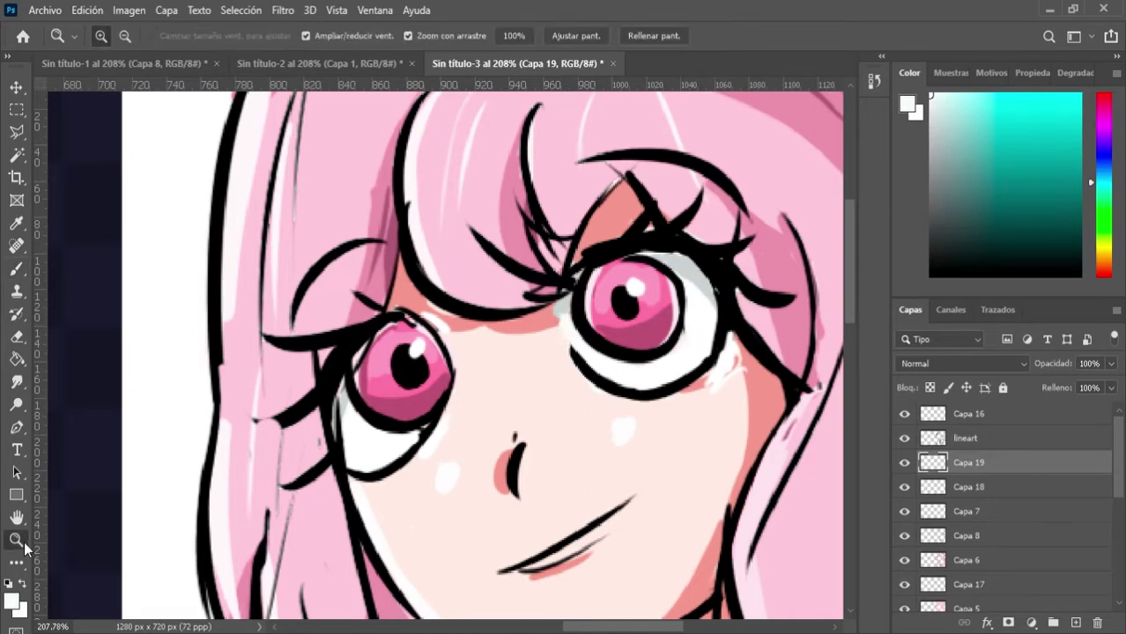
# Add an Intensidad adjustment layer above Capa 19 with Intensidad +24 and Saturación +41.
pyautogui.click(19, 541)
pyautogui.moveTo(705, 326); pyautogui.dragTo(594, 321)
pyautogui.moveTo(1002, 181); pyautogui.dragTo(1021, 155)
pyautogui.moveTo(1030, 182)
pyautogui.mouseDown()
pyautogui.moveTo(958, 184)
pyautogui.moveTo(1042, 192)
pyautogui.mouseUp()
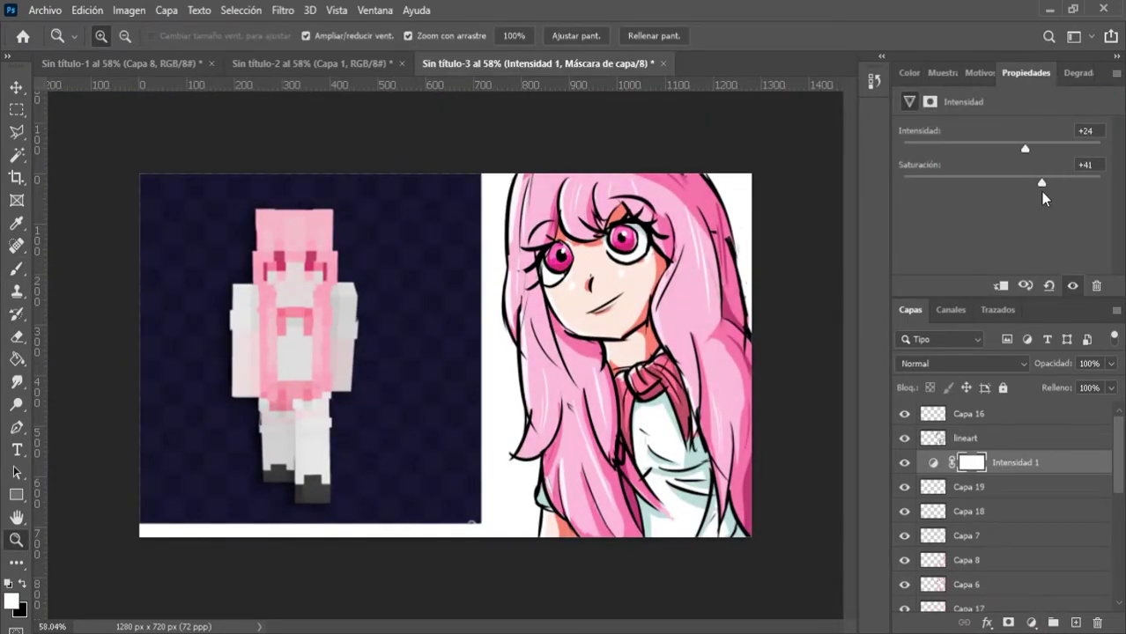
pyautogui.click(1075, 623)
pyautogui.click(909, 73)
pyautogui.click(956, 113)
pyautogui.press('b')
pyautogui.moveTo(316, 214)
pyautogui.mouseDown()
pyautogui.moveTo(526, 171)
pyautogui.moveTo(705, 164)
pyautogui.mouseUp()
pyautogui.hotkey('ctrl', 'z')
# Paint the background behind the character pale aqua, using the colour sampled from the shirt's shading.
pyautogui.click(955, 553)
pyautogui.keyDown('alt'); pyautogui.click(669, 515); pyautogui.keyUp('alt')
pyautogui.keyDown('alt'); pyautogui.click(665, 494); pyautogui.keyUp('alt')
pyautogui.click(960, 574)
pyautogui.moveTo(486, 200)
pyautogui.mouseDown()
pyautogui.moveTo(499, 371)
pyautogui.moveTo(460, 519)
pyautogui.mouseUp()
# Toggle the lineart off and on to check it, and add a new layer above Capa 19.
pyautogui.scroll(8, 978, 493)
pyautogui.click(980, 440)
pyautogui.click(904, 439)
pyautogui.click(905, 439)
pyautogui.click(969, 487)
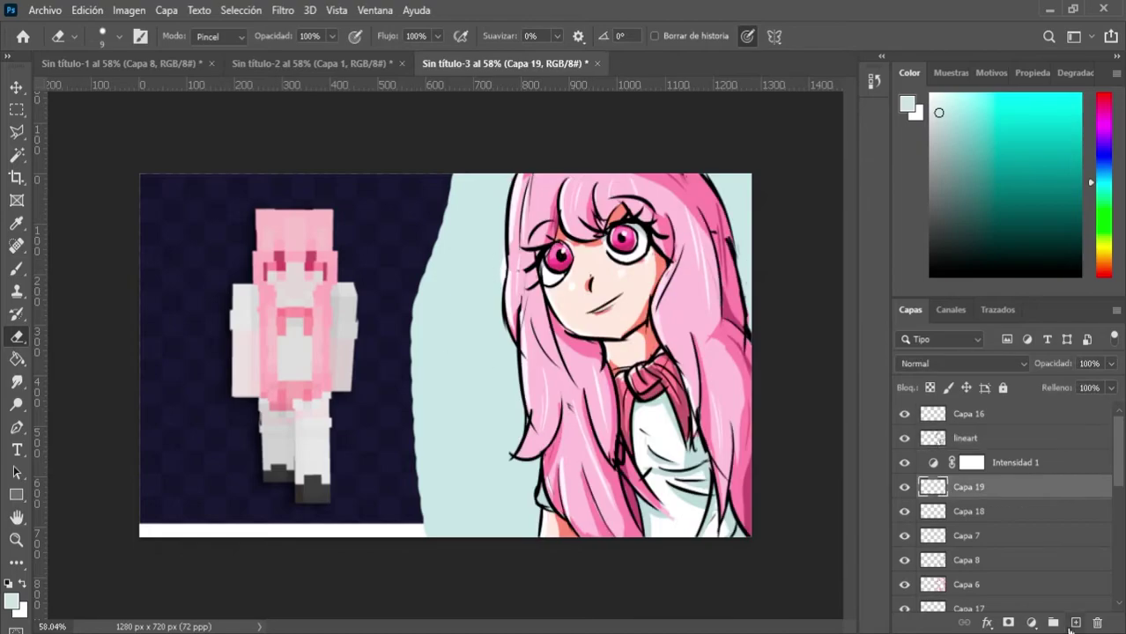
pyautogui.click(1074, 623)
pyautogui.press('b')
# Move Capa 2 to the top of the layer stack and enlarge and reposition the skin reference beside the character.
pyautogui.scroll(-10, 977, 529)
pyautogui.moveTo(969, 573); pyautogui.dragTo(1002, 415)
pyautogui.hotkey('ctrl', 't')
pyautogui.moveTo(338, 455); pyautogui.dragTo(265, 445)
pyautogui.press('Return')
pyautogui.scroll(-5, 1004, 529)
pyautogui.click(969, 550)
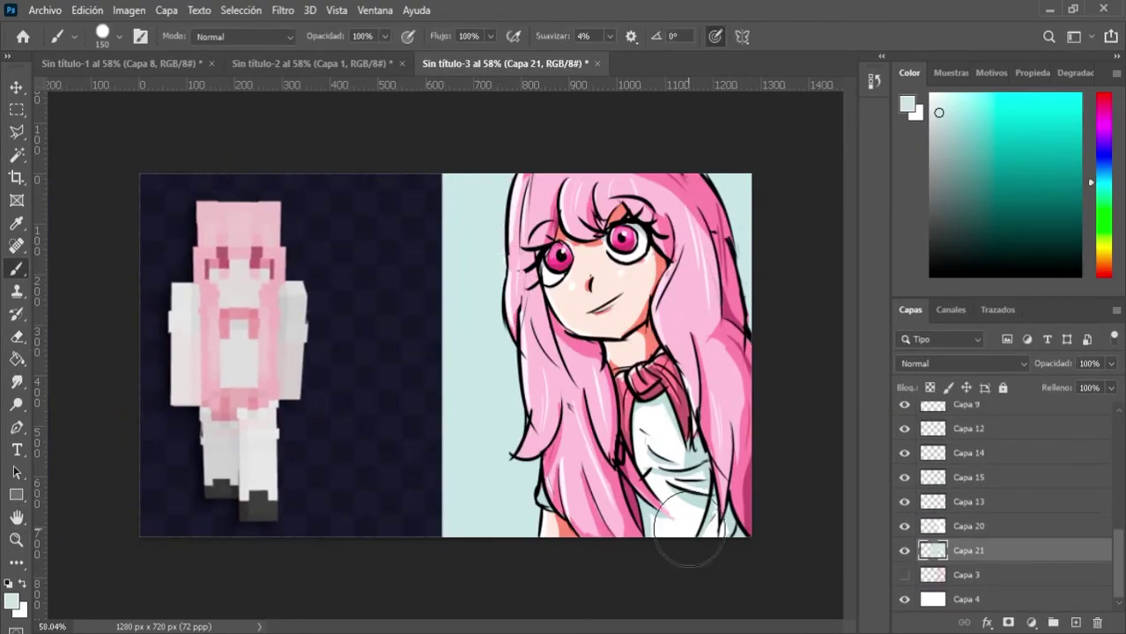
pyautogui.click(990, 90)
pyautogui.click(972, 103)
pyautogui.moveTo(502, 501); pyautogui.dragTo(372, 547)
pyautogui.hotkey('ctrl', 'z')
# Choose white, add a new layer and move it directly below Capa 2.
pyautogui.click(931, 94)
pyautogui.click(1075, 623)
pyautogui.moveTo(969, 551); pyautogui.dragTo(969, 427)
# Stamp six white dots in a zigzag up the aqua background beside the hair with a size 56 brush.
pyautogui.click(119, 36)
pyautogui.moveTo(89, 78); pyautogui.dragTo(114, 78)
pyautogui.press('[')
pyautogui.press('[')
pyautogui.press('[')
pyautogui.press('[')
pyautogui.press('[')
pyautogui.press('[')
pyautogui.click(511, 511)
pyautogui.click(469, 476)
pyautogui.click(507, 416)
pyautogui.click(455, 385)
pyautogui.click(496, 345)
pyautogui.click(451, 291)
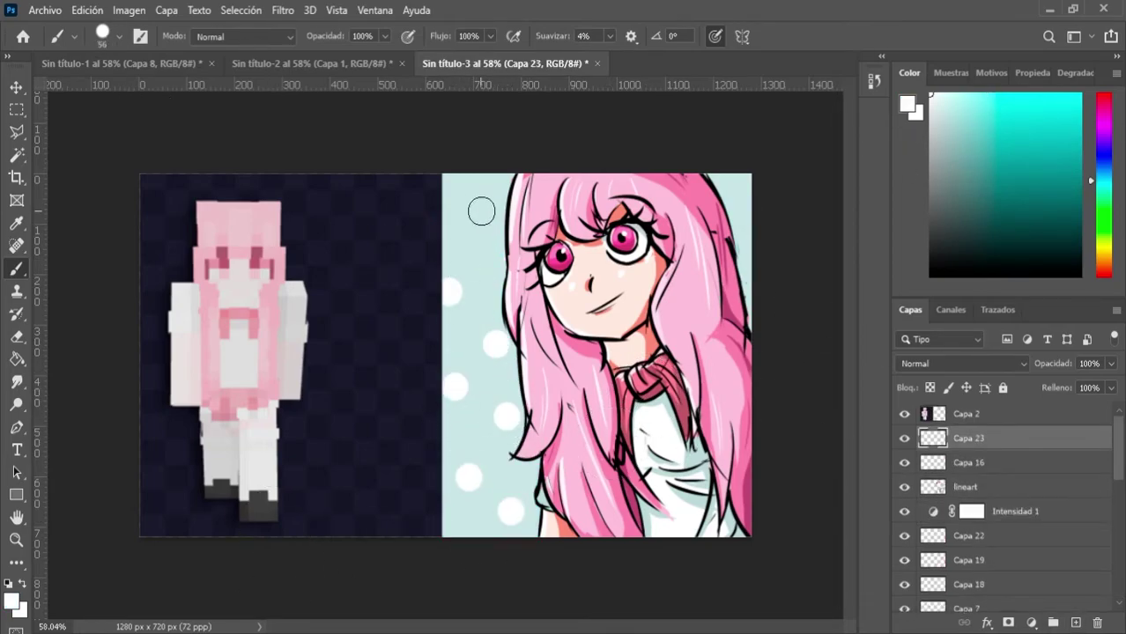
# Lower the lineart layer's opacity to 86%.
pyautogui.click(962, 364)
pyautogui.click(925, 275)
pyautogui.click(967, 487)
pyautogui.click(905, 487)
pyautogui.click(905, 487)
pyautogui.click(1111, 363)
pyautogui.moveTo(1114, 389); pyautogui.dragTo(1105, 390)
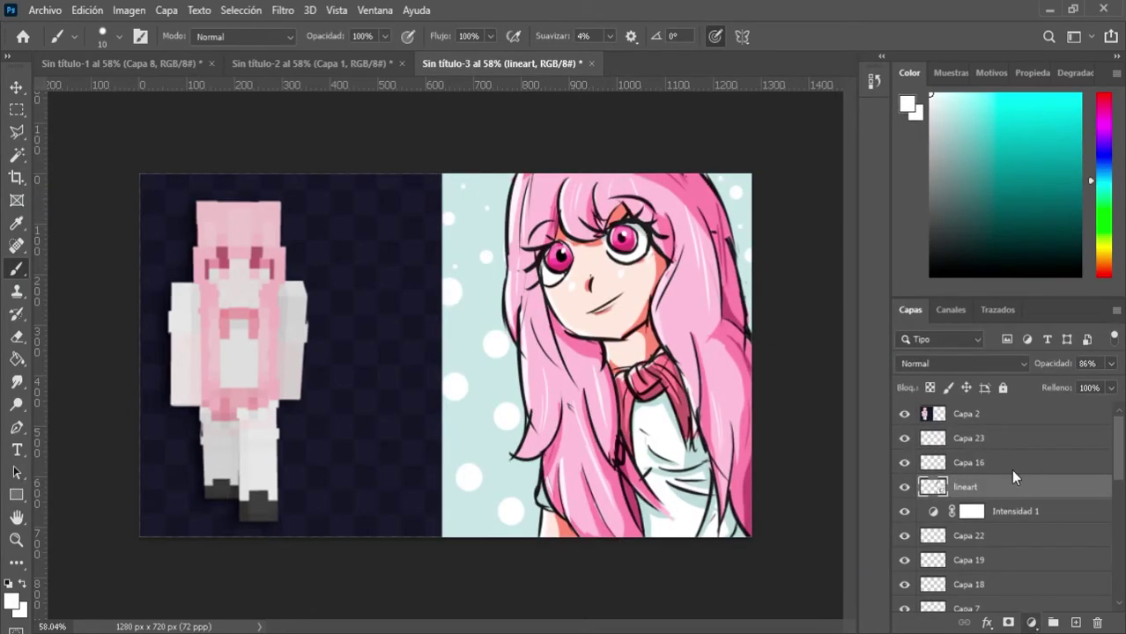
# Adjust the colour balance with the lineart layer selected.
pyautogui.hotkey('ctrl', 'b')
pyautogui.moveTo(1017, 203); pyautogui.dragTo(957, 172)
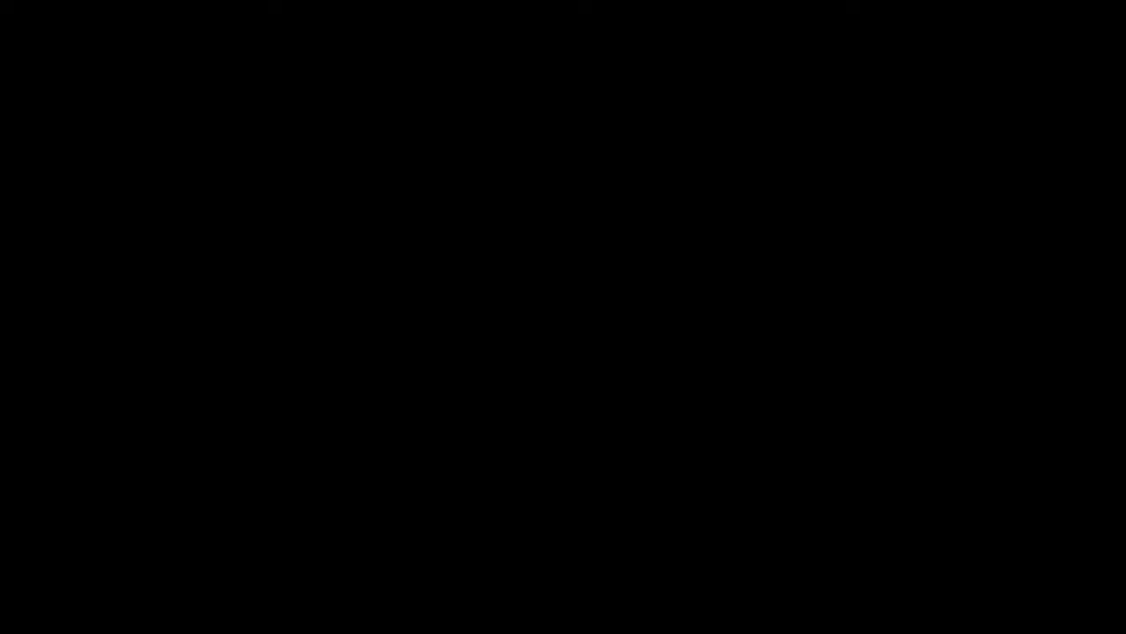